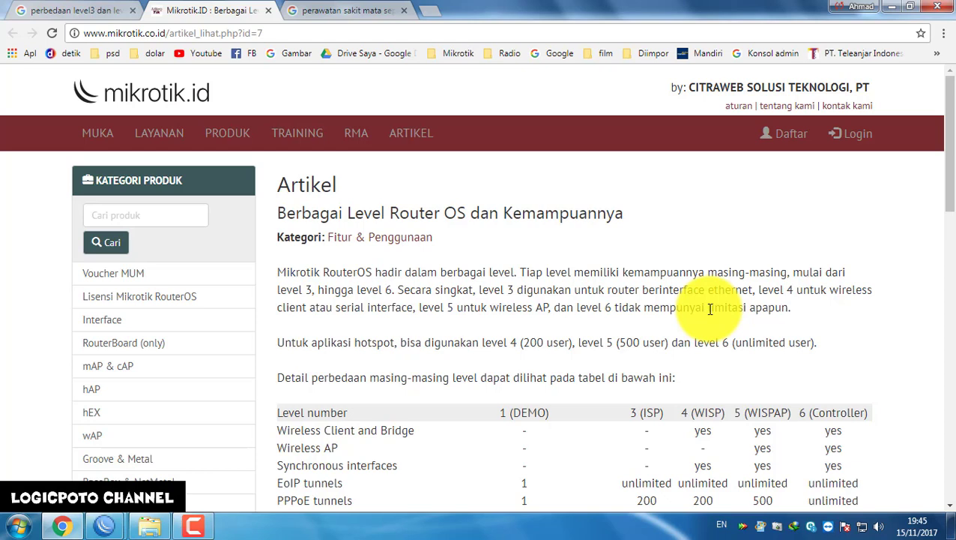
Scroll the mikrotik.id article to the RouterOS level 1–6 comparison table, then bring up the WinBox 172.10.50.37 session
{"action": "scroll", "coordinate": [710, 309], "scroll_direction": "down", "scroll_amount": 2}
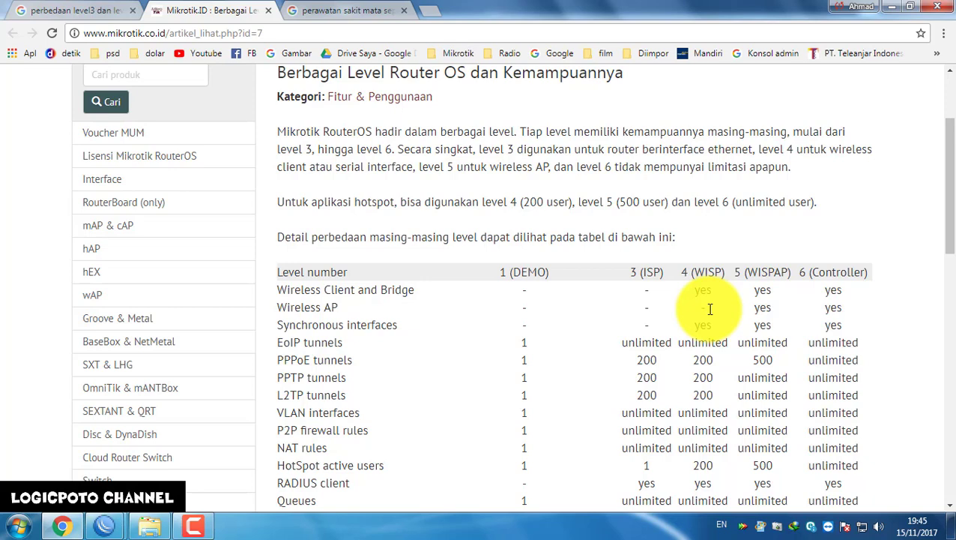
{"action": "scroll", "coordinate": [709, 309], "scroll_direction": "down", "scroll_amount": 2}
{"action": "scroll", "coordinate": [709, 309], "scroll_direction": "up", "scroll_amount": 2}
{"action": "scroll", "coordinate": [709, 310], "scroll_direction": "down", "scroll_amount": 1}
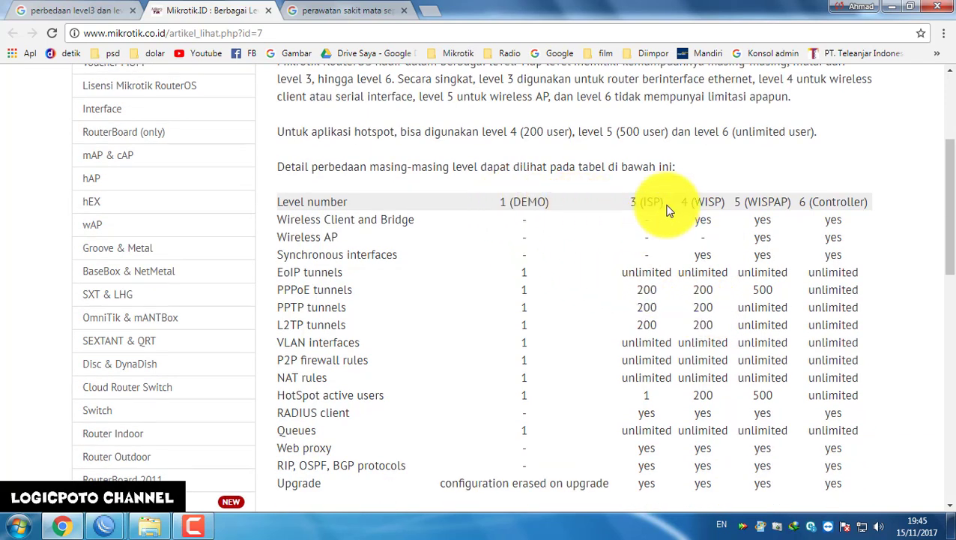
{"action": "scroll", "coordinate": [779, 300], "scroll_direction": "down", "scroll_amount": 1}
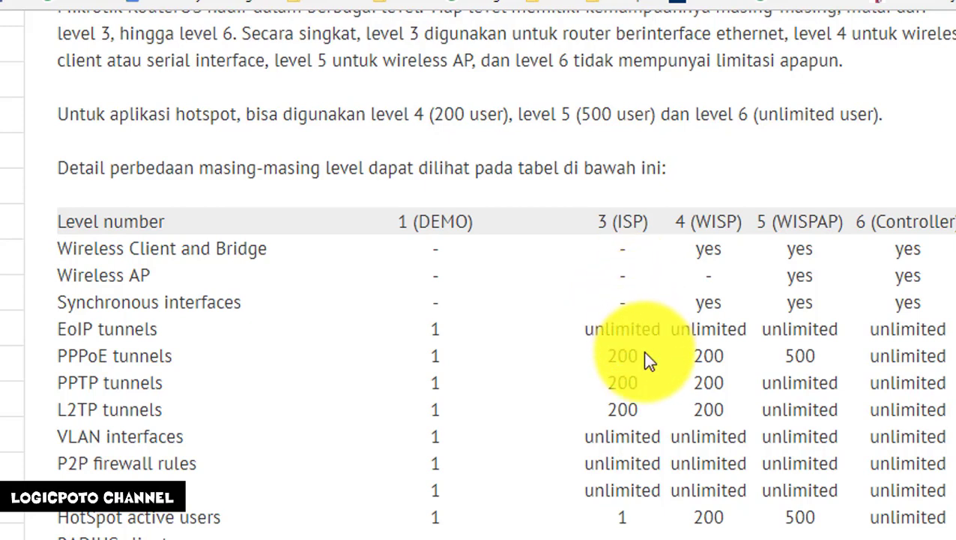
{"action": "scroll", "coordinate": [645, 360], "scroll_direction": "down", "scroll_amount": 3}
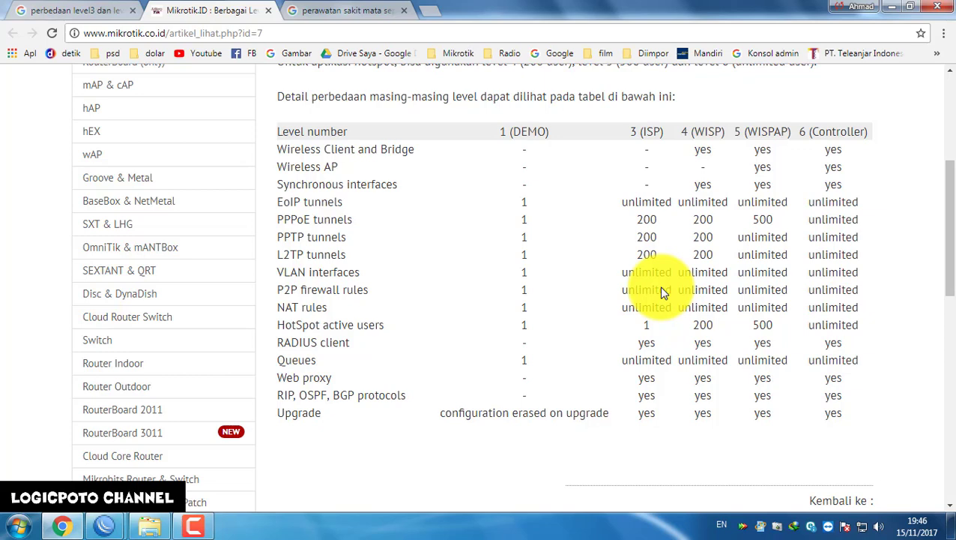
{"action": "mouse_move", "coordinate": [103, 528]}
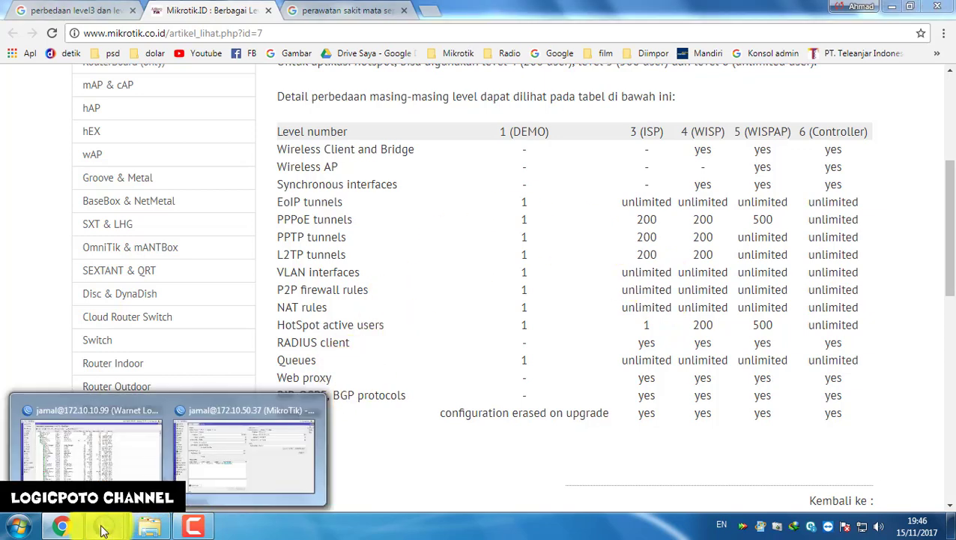
{"action": "left_click", "coordinate": [266, 455]}
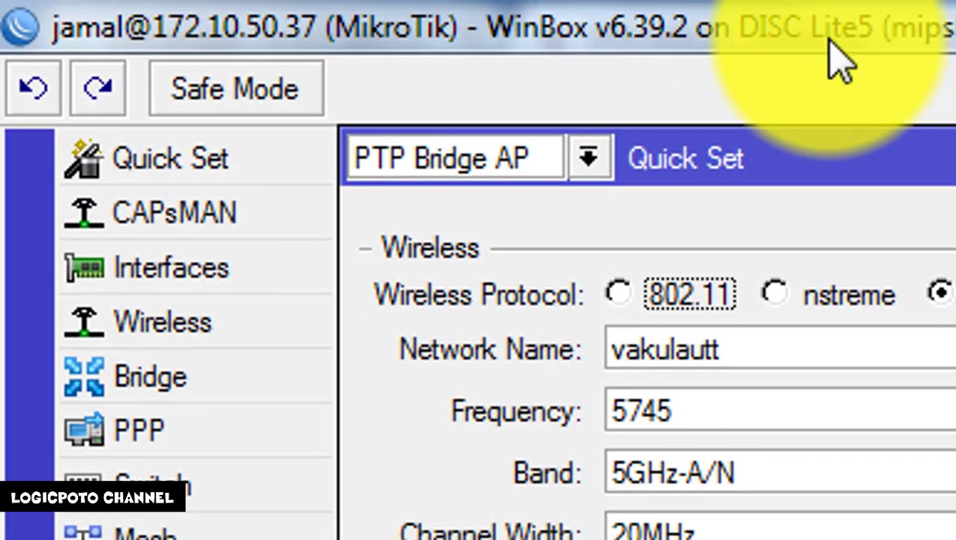
Check WinBox System Resources and License, confirming RouterOS 6.39.2 at licence level 3, then return to Chrome
{"action": "left_click", "coordinate": [153, 538]}
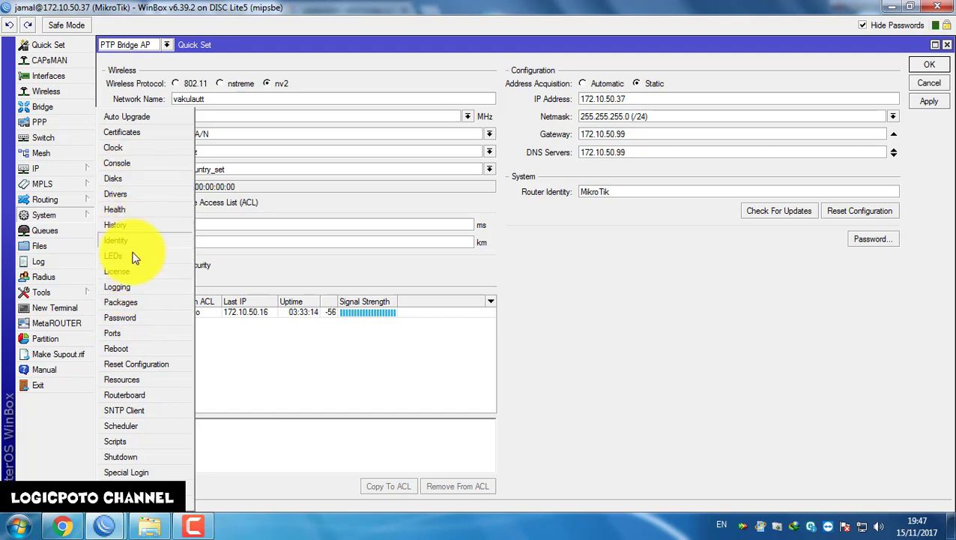
{"action": "left_click", "coordinate": [139, 379]}
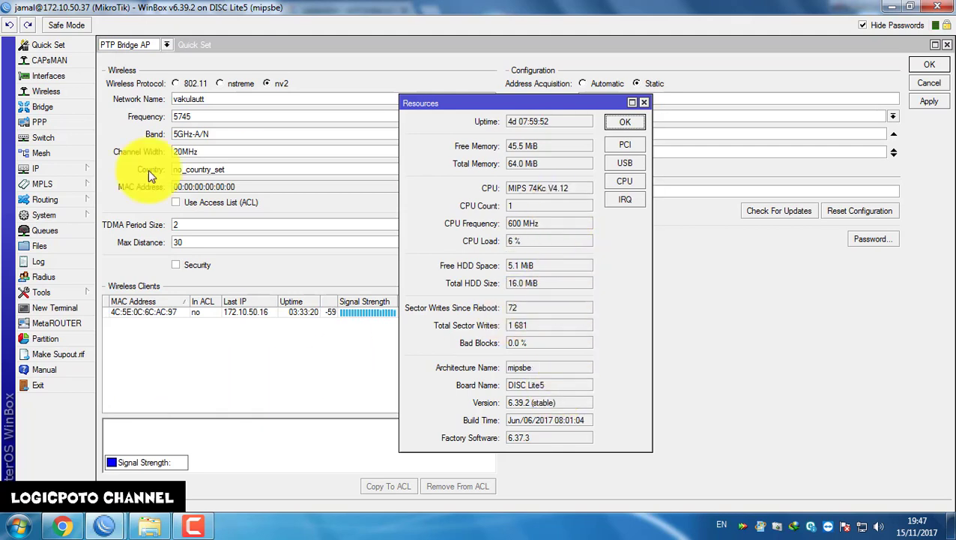
{"action": "left_click", "coordinate": [35, 213]}
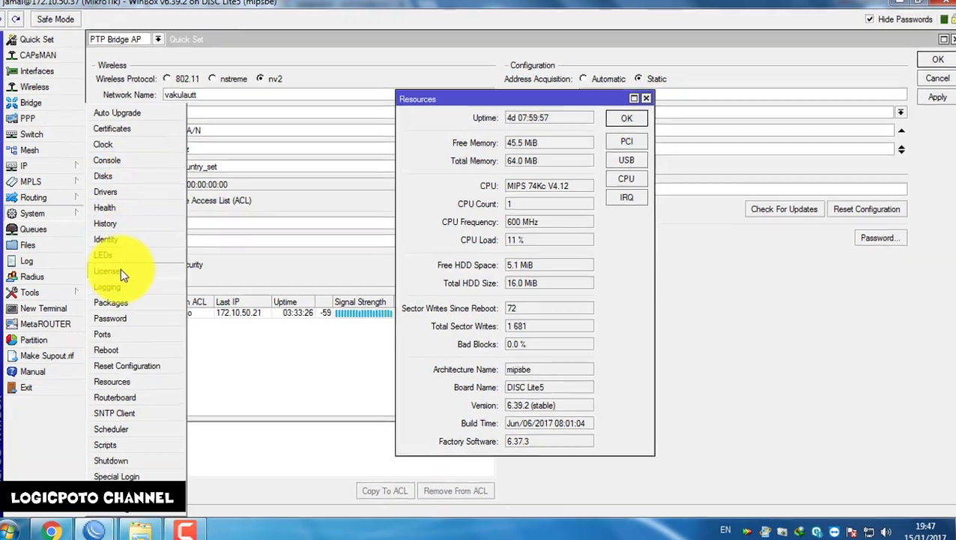
{"action": "left_click", "coordinate": [118, 271]}
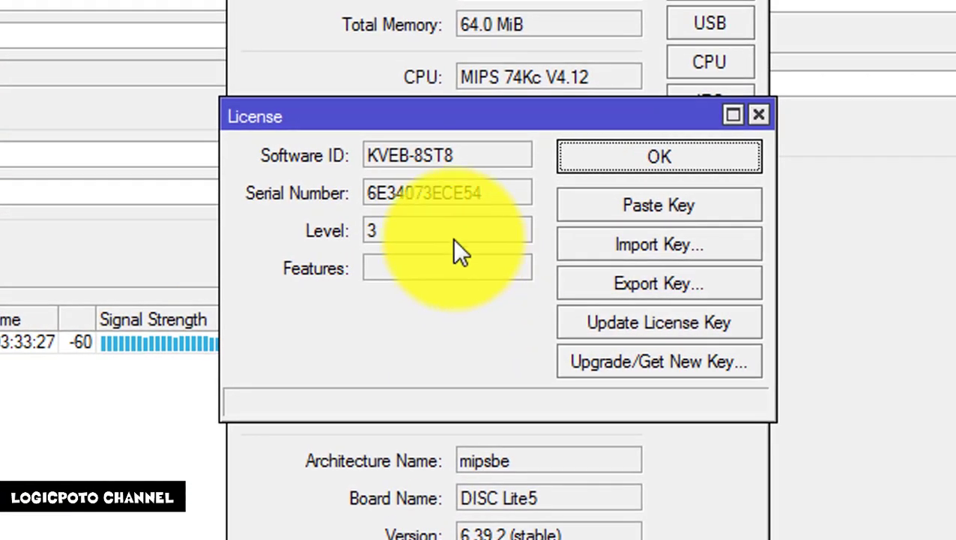
{"action": "double_click", "coordinate": [463, 240]}
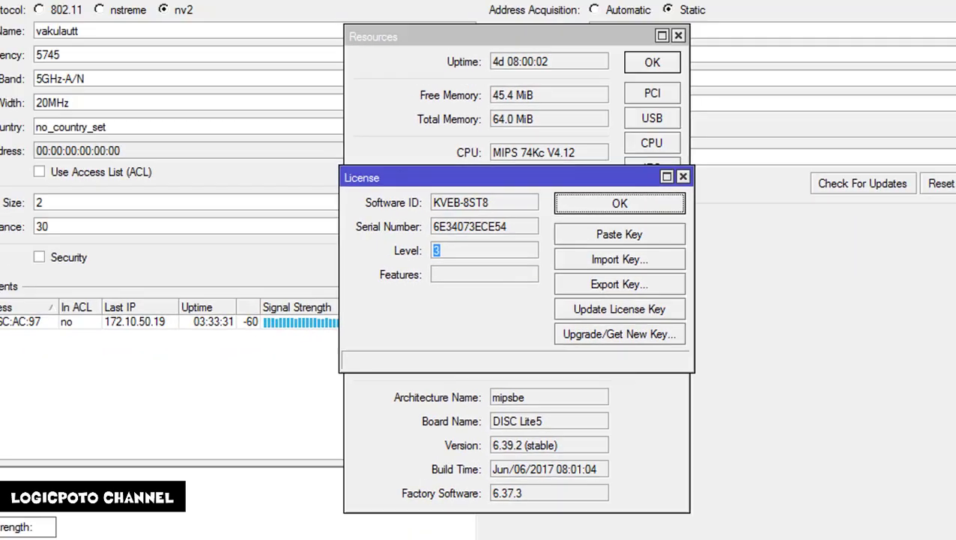
{"action": "left_click", "coordinate": [62, 524]}
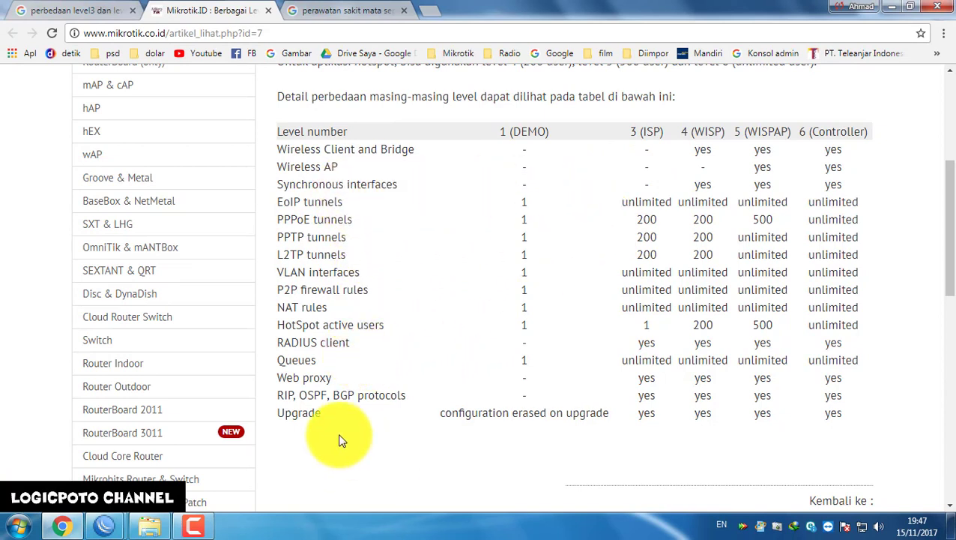
Highlight the table's Wireless AP row, then close WinBox's License and Resources windows
{"action": "left_click_drag", "start_coordinate": [329, 167], "coordinate": [773, 161]}
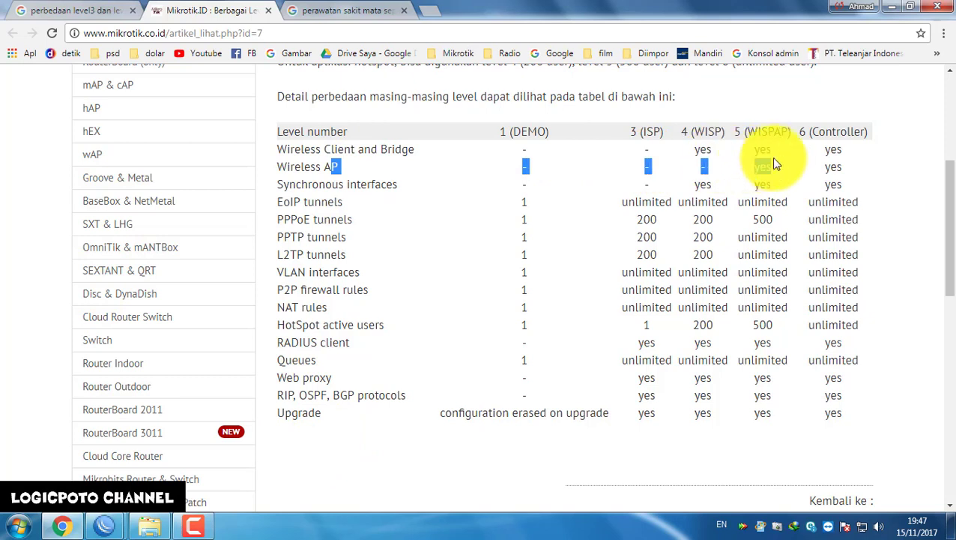
{"action": "left_click", "coordinate": [648, 167]}
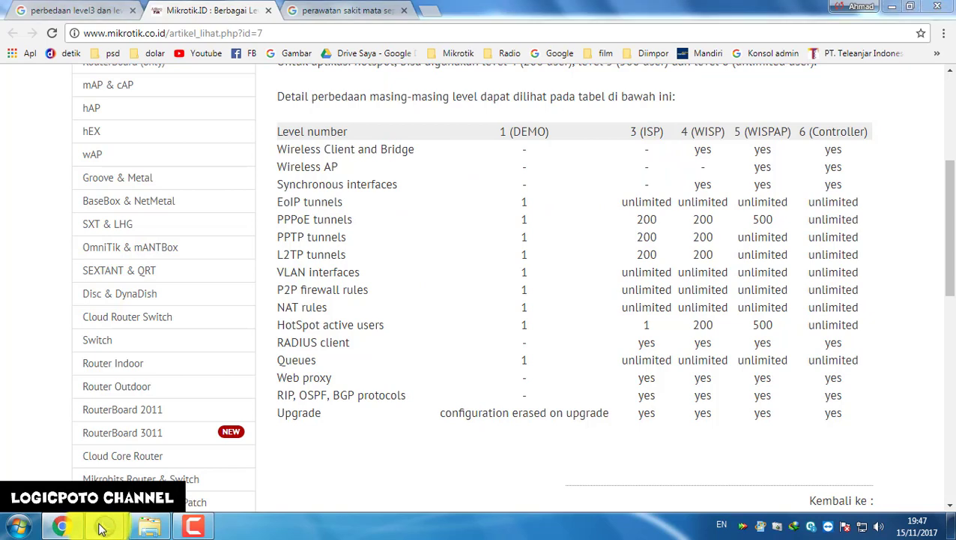
{"action": "mouse_move", "coordinate": [105, 526]}
{"action": "left_click", "coordinate": [274, 453]}
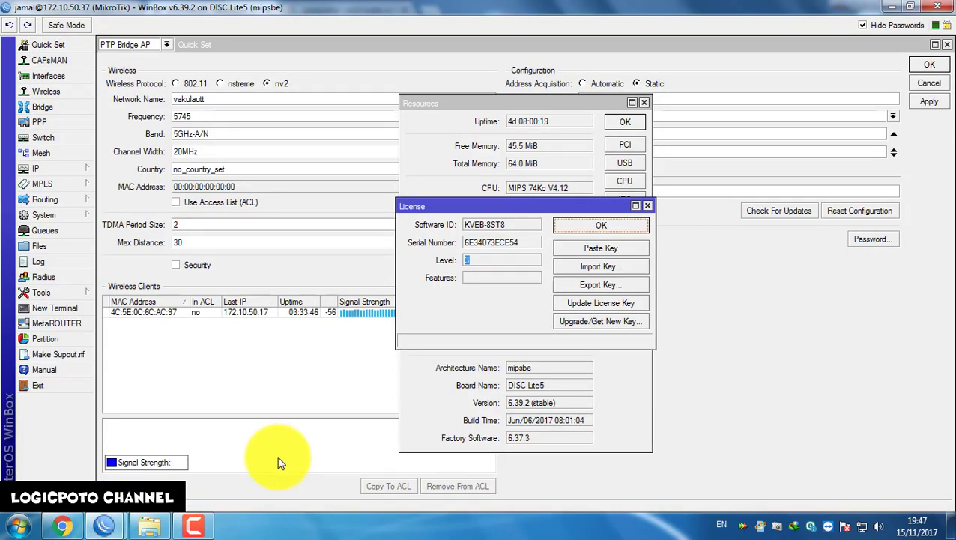
{"action": "left_click", "coordinate": [647, 207]}
{"action": "left_click", "coordinate": [647, 103]}
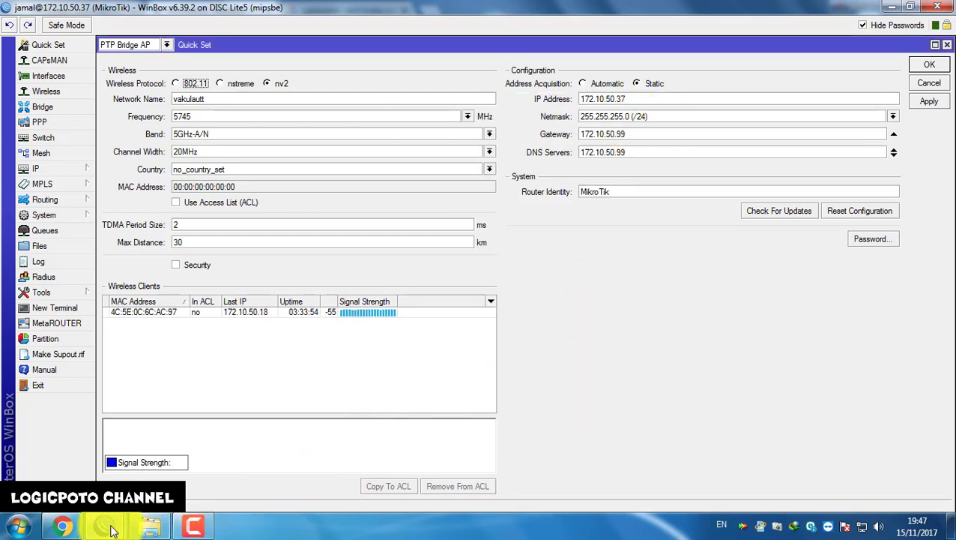
Back in Chrome, highlight the HotSpot active user limits for levels 3 to 6 (1, 200, 500, unlimited)
{"action": "mouse_move", "coordinate": [110, 530]}
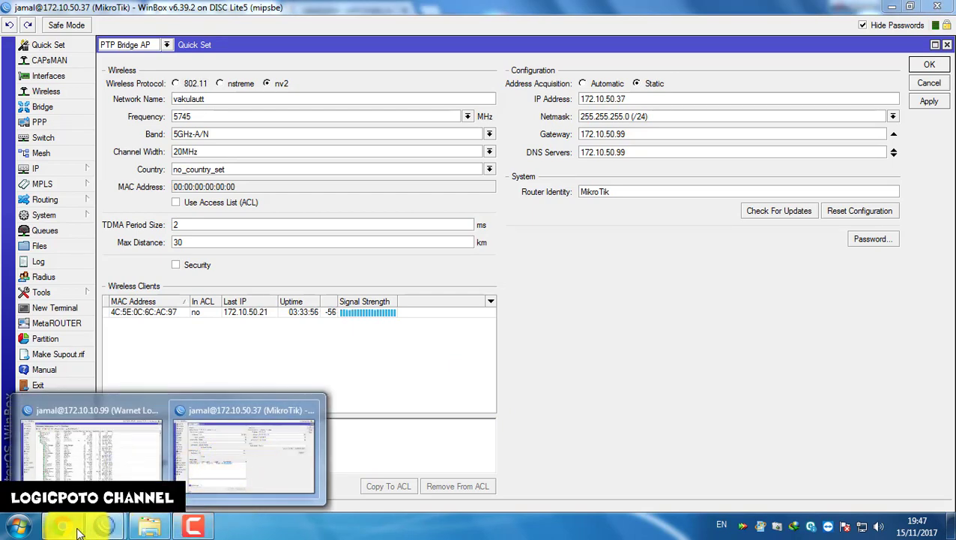
{"action": "left_click", "coordinate": [68, 527]}
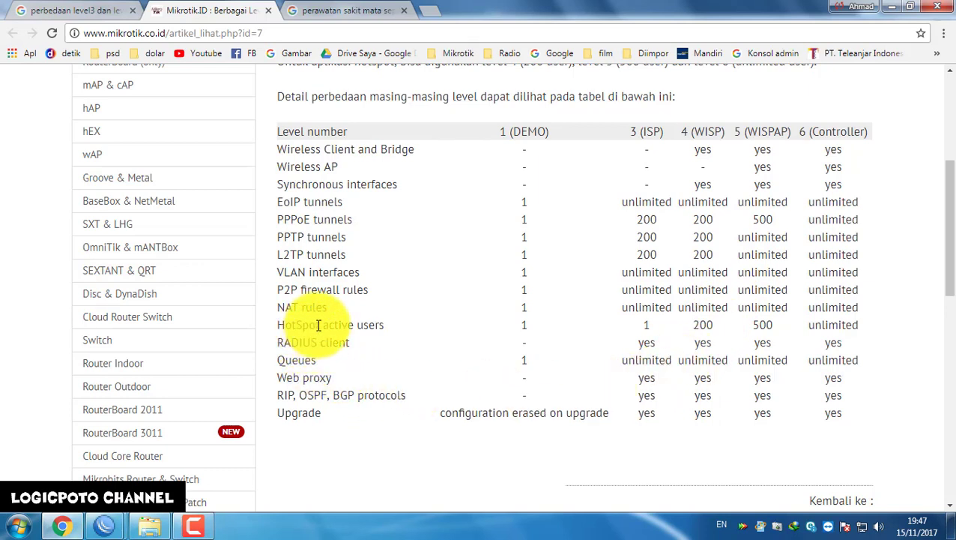
{"action": "double_click", "coordinate": [646, 324]}
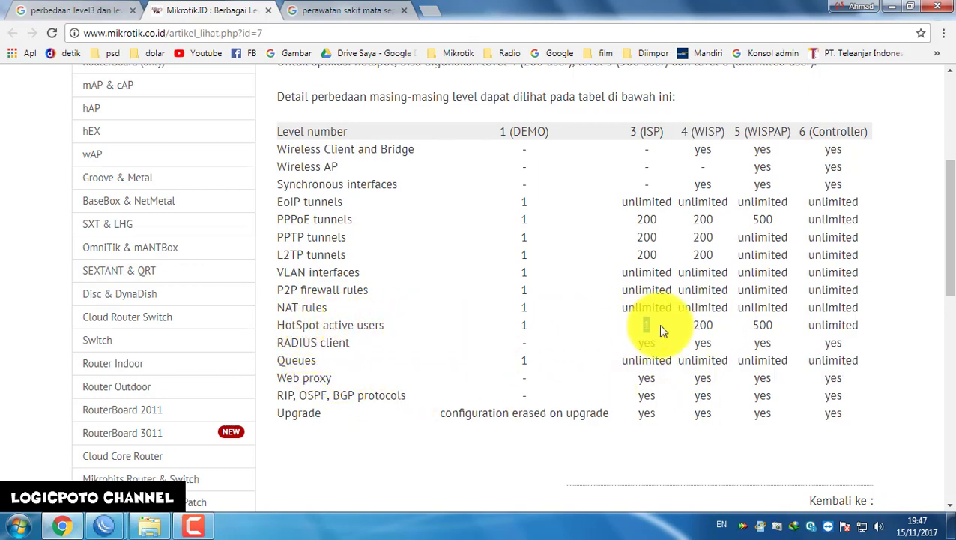
{"action": "double_click", "coordinate": [701, 325]}
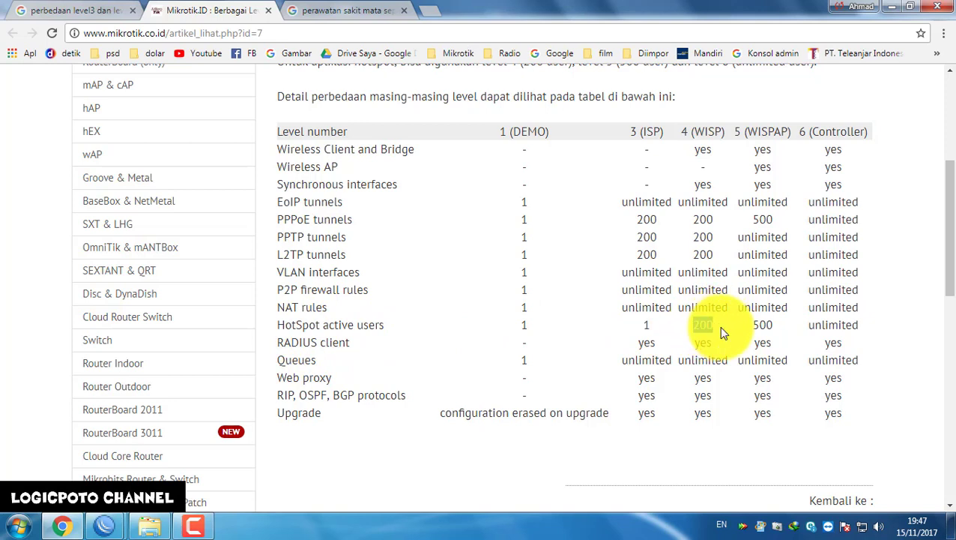
{"action": "double_click", "coordinate": [764, 324]}
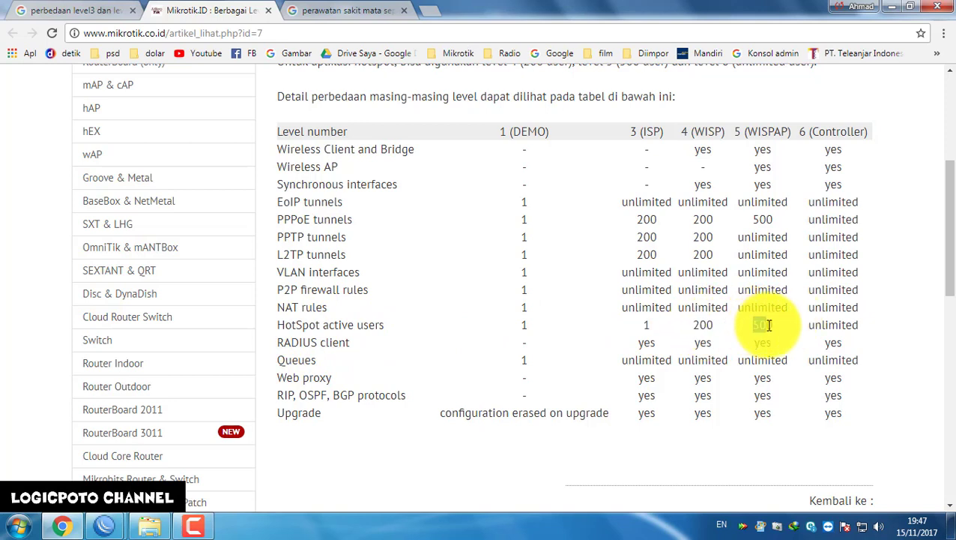
{"action": "double_click", "coordinate": [831, 324]}
{"action": "left_click_drag", "start_coordinate": [868, 320], "coordinate": [874, 321]}
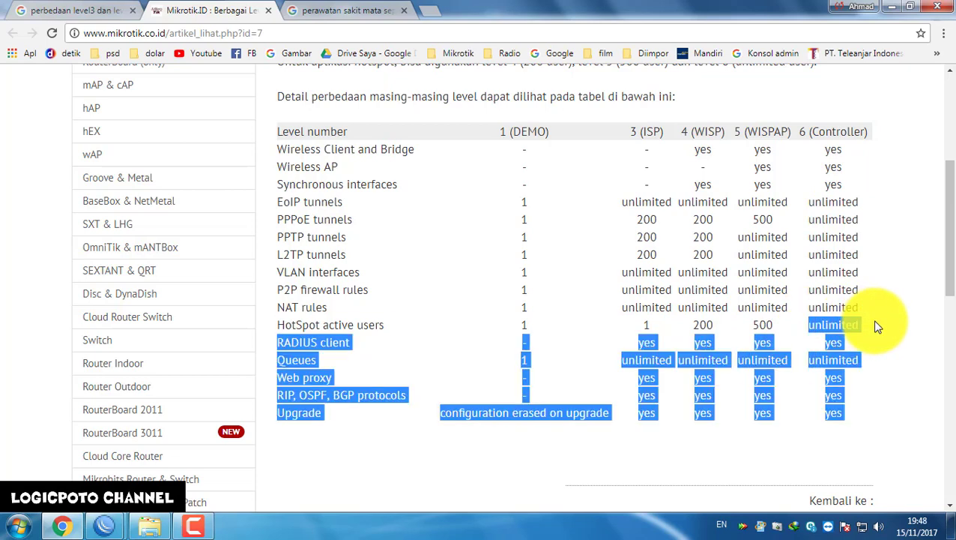
{"action": "left_click", "coordinate": [642, 376]}
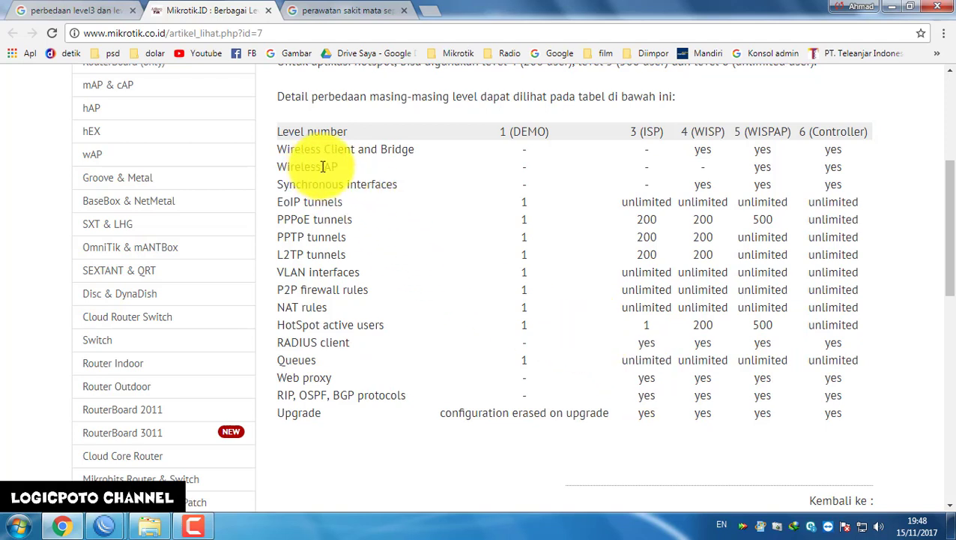
Highlight the Wireless AP and HotSpot active users feature names in the table
{"action": "left_click_drag", "start_coordinate": [317, 166], "coordinate": [355, 172]}
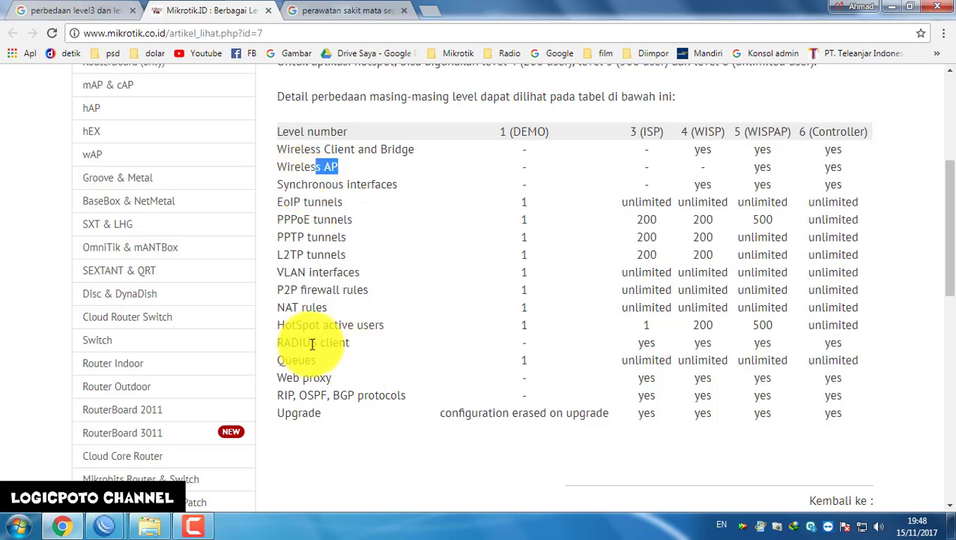
{"action": "left_click_drag", "start_coordinate": [308, 324], "coordinate": [425, 327]}
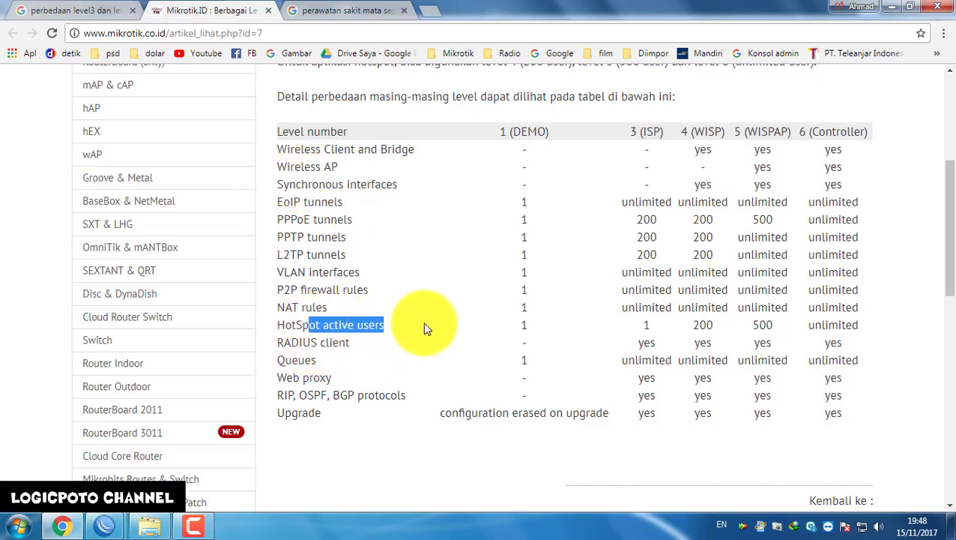
{"action": "left_click", "coordinate": [424, 327]}
Check the Quick Set mode list, keep PTP Bridge AP, and launch winbox.exe from the desktop
{"action": "mouse_move", "coordinate": [110, 531]}
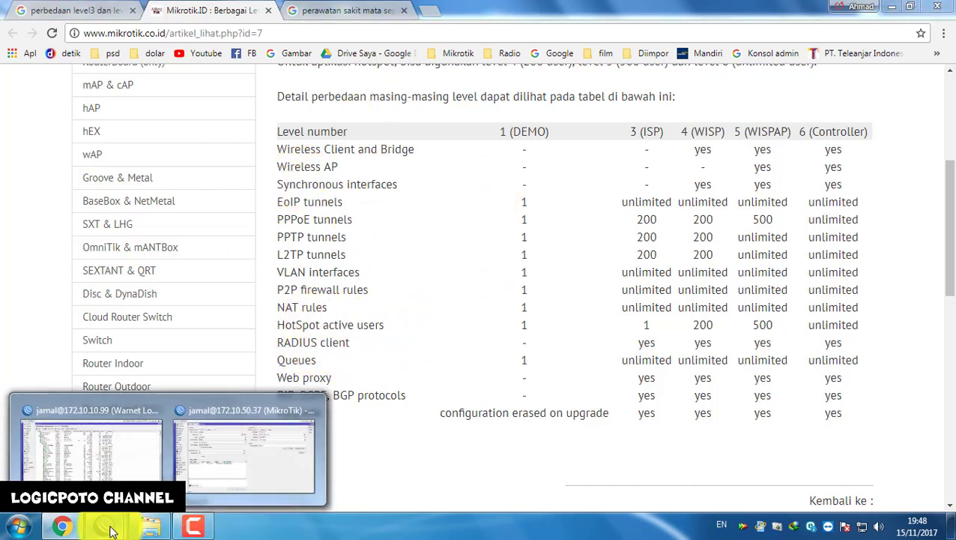
{"action": "left_click", "coordinate": [232, 457]}
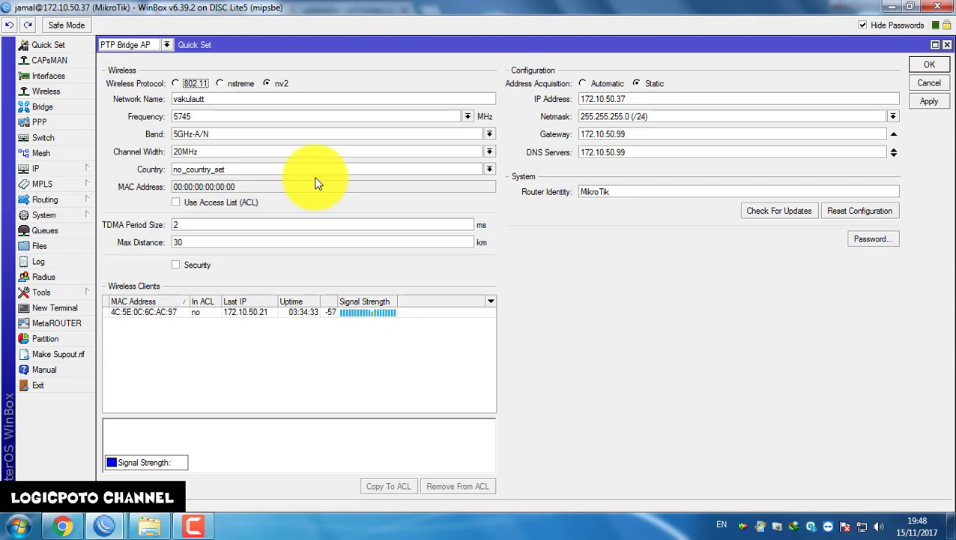
{"action": "left_click", "coordinate": [167, 44]}
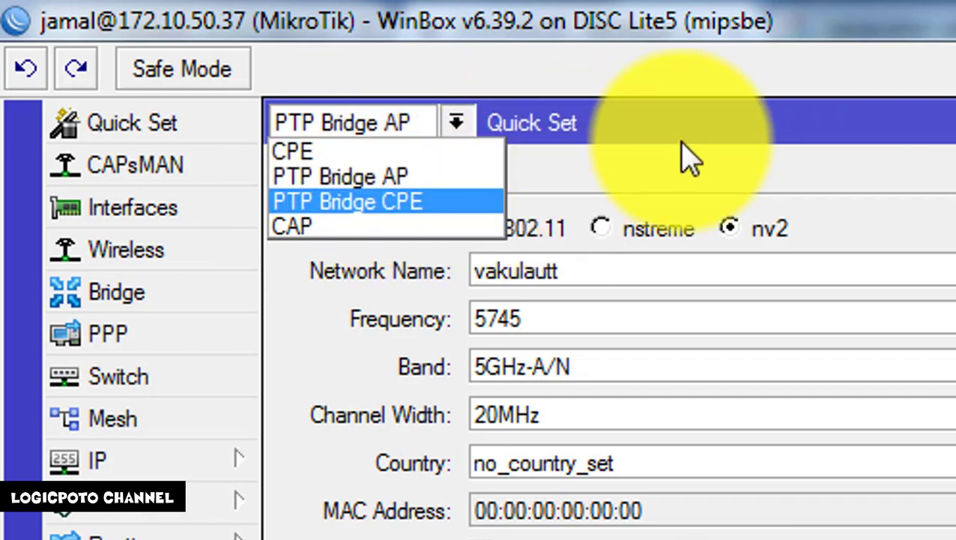
{"action": "left_click", "coordinate": [693, 125]}
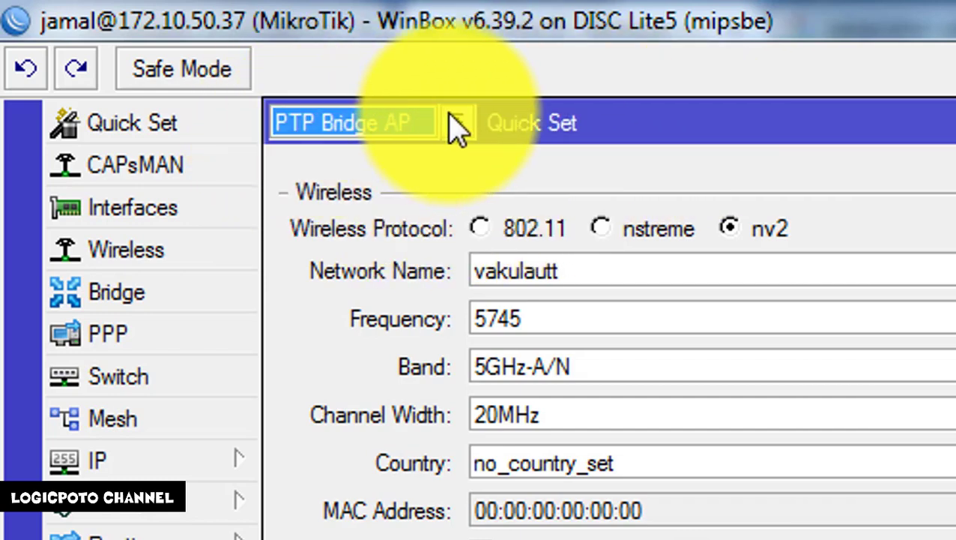
{"action": "left_click", "coordinate": [454, 125]}
{"action": "left_click", "coordinate": [666, 135]}
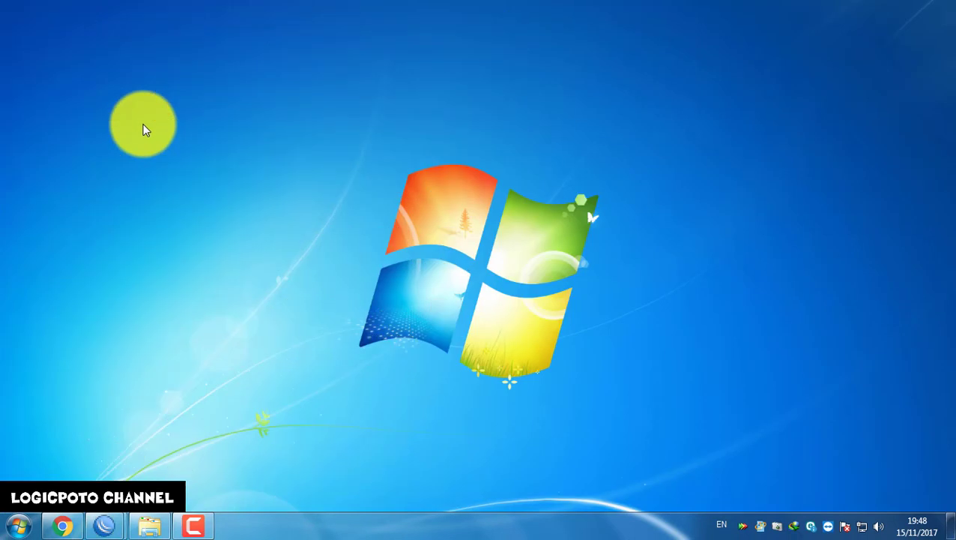
{"action": "double_click", "coordinate": [26, 24]}
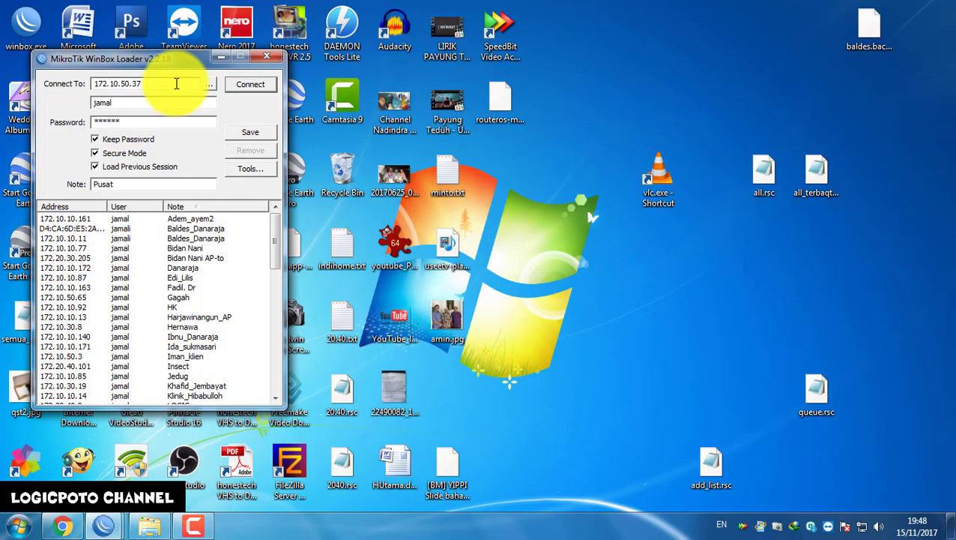
Connect WinBox Loader to 172.10.50.100, then open another Loader and scroll its saved addresses
{"action": "type", "text": "00"}
{"action": "left_click", "coordinate": [258, 88]}
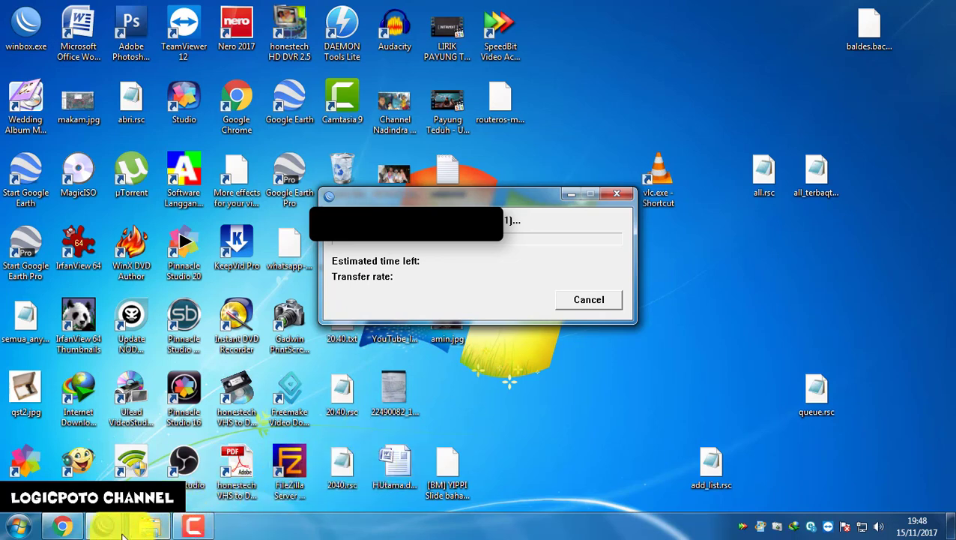
{"action": "double_click", "coordinate": [35, 26]}
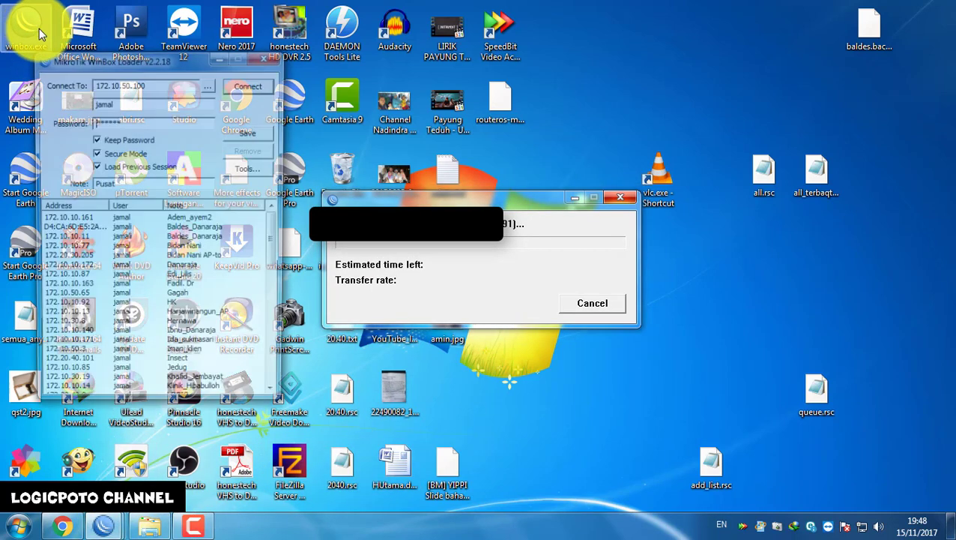
{"action": "left_click_drag", "start_coordinate": [276, 239], "coordinate": [274, 258]}
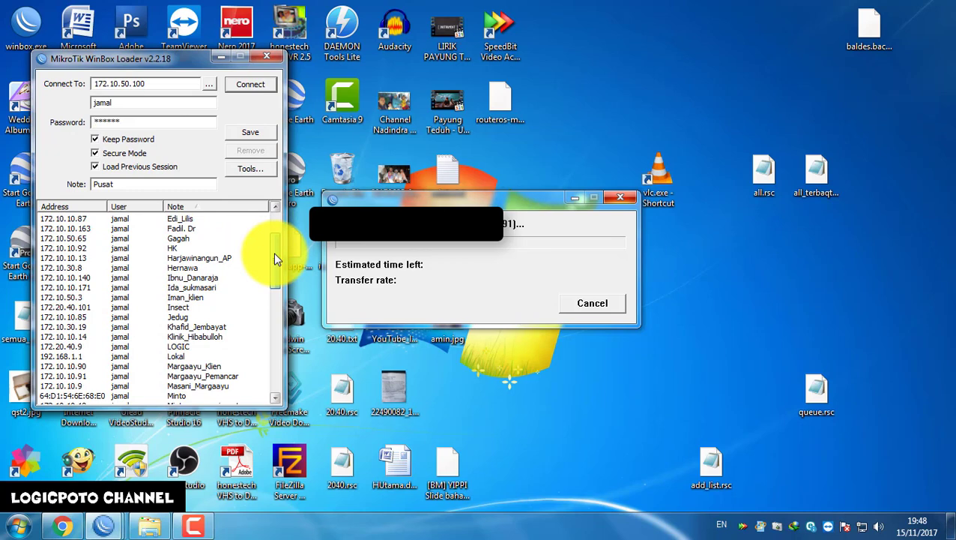
{"action": "left_click_drag", "start_coordinate": [274, 252], "coordinate": [276, 303]}
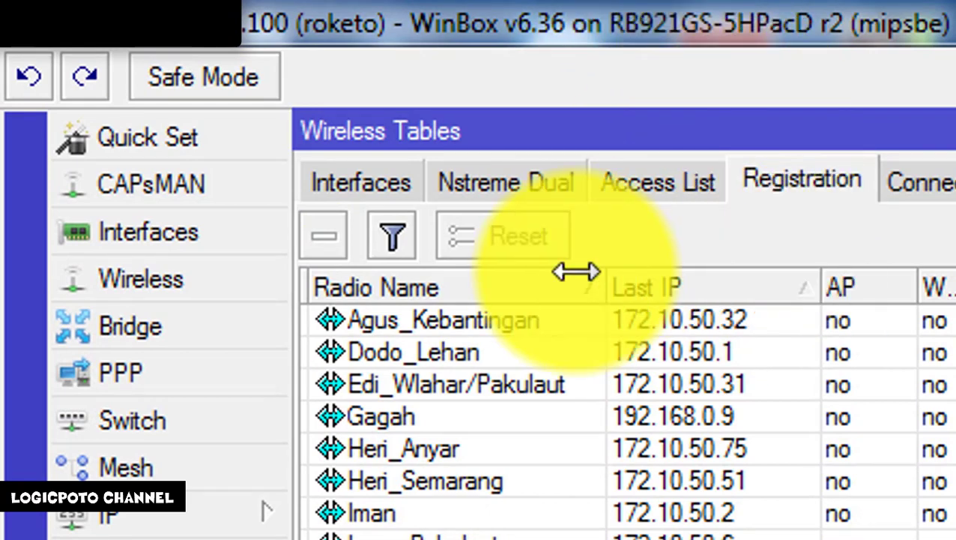
Open Quick Set on the roketo router and keep WISP AP as the mode
{"action": "left_click", "coordinate": [247, 141]}
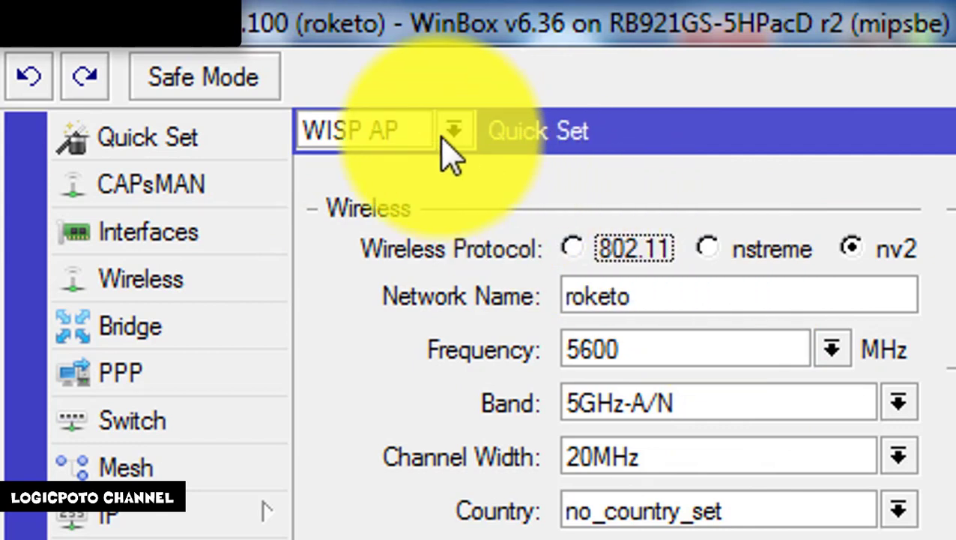
{"action": "left_click", "coordinate": [450, 133]}
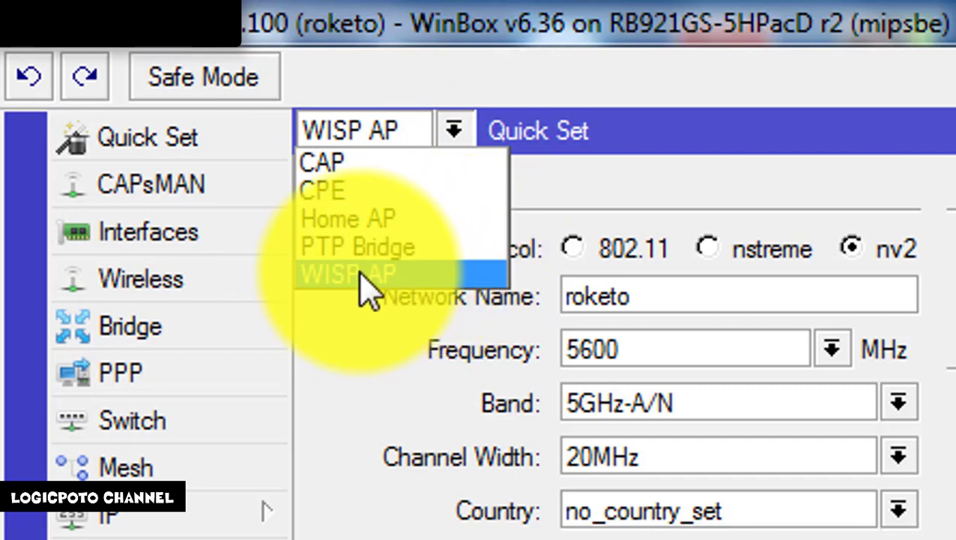
{"action": "left_click", "coordinate": [640, 146]}
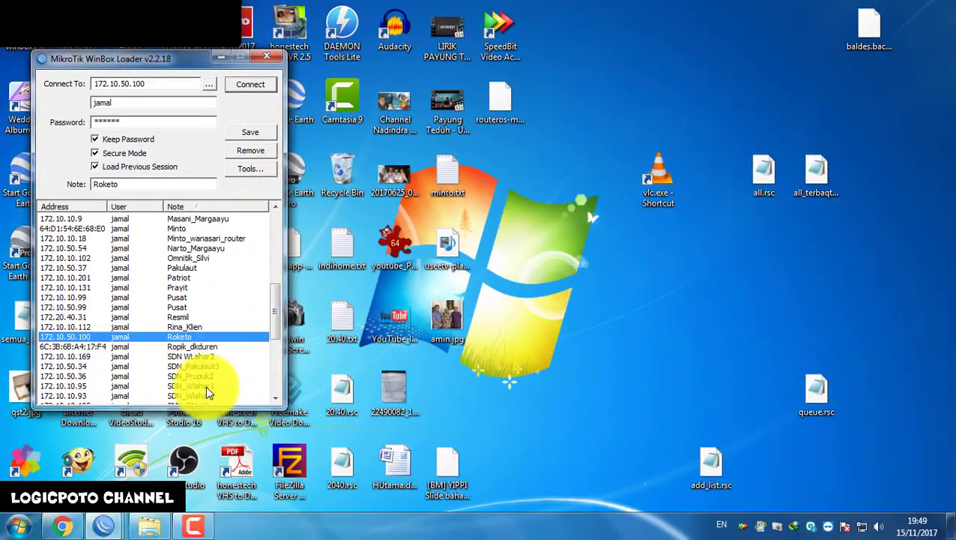
Dismiss the port 8291 connection error on the 172.10.10.99 session, closing it
{"action": "left_click", "coordinate": [106, 530]}
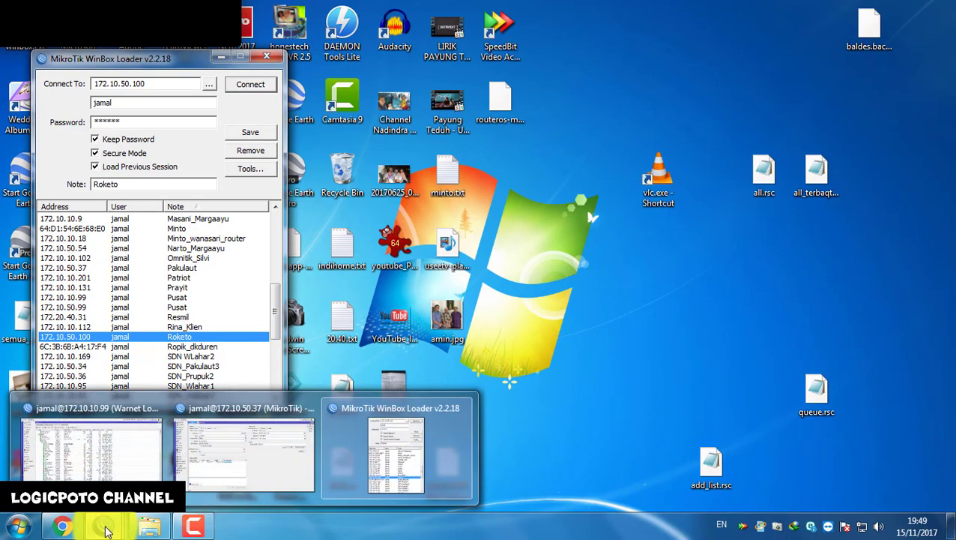
{"action": "left_click", "coordinate": [136, 445]}
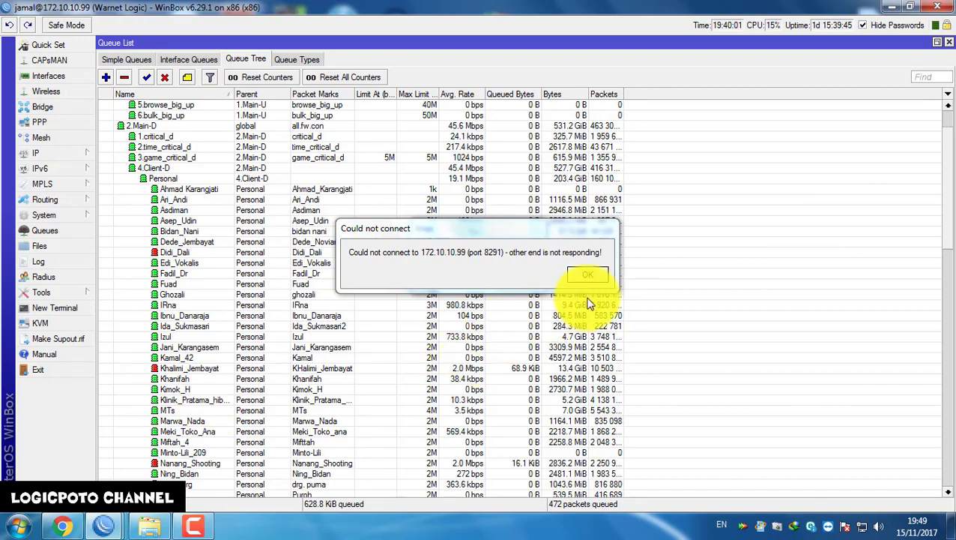
{"action": "left_click", "coordinate": [595, 274]}
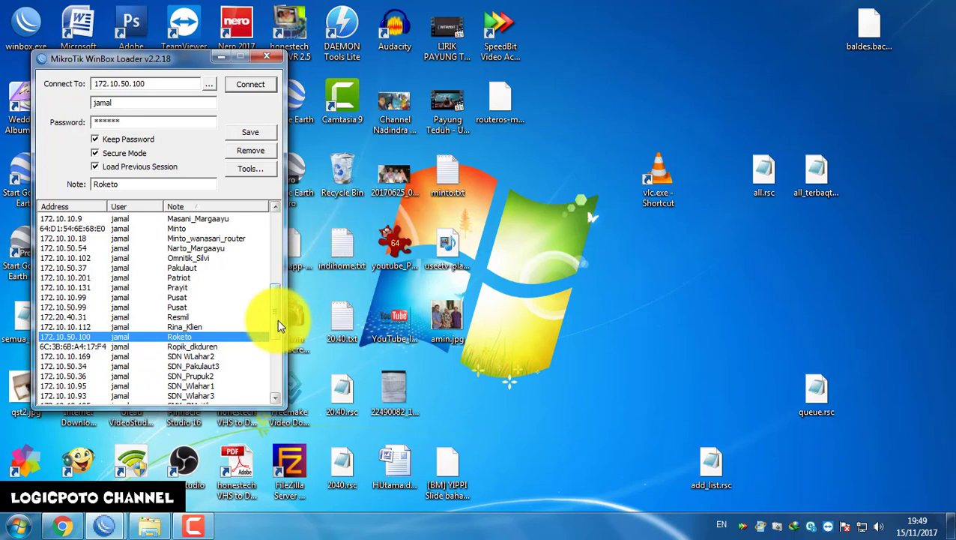
Bring the DISC Lite5 WinBox session at 172.10.50.37 to the front
{"action": "left_click_drag", "start_coordinate": [279, 314], "coordinate": [284, 308]}
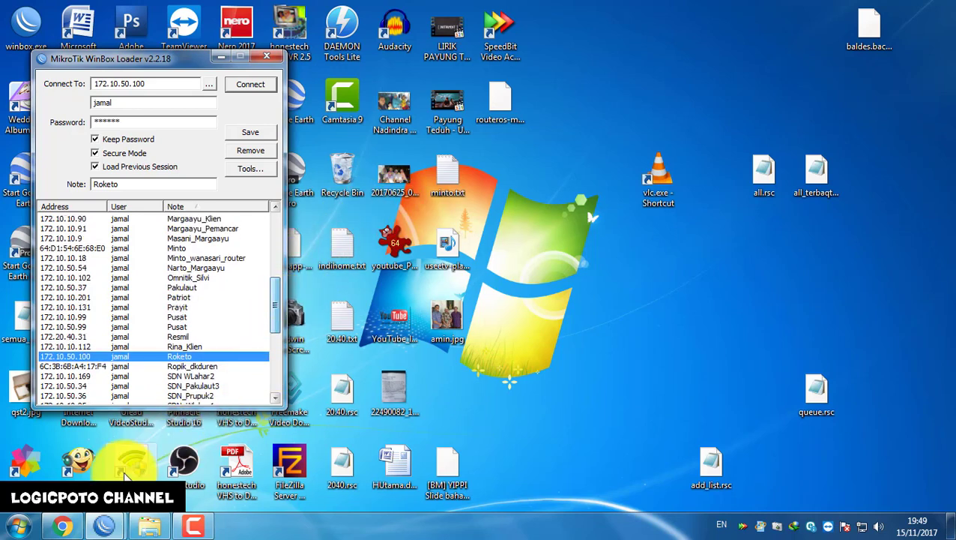
{"action": "left_click", "coordinate": [99, 533]}
{"action": "mouse_move", "coordinate": [98, 532]}
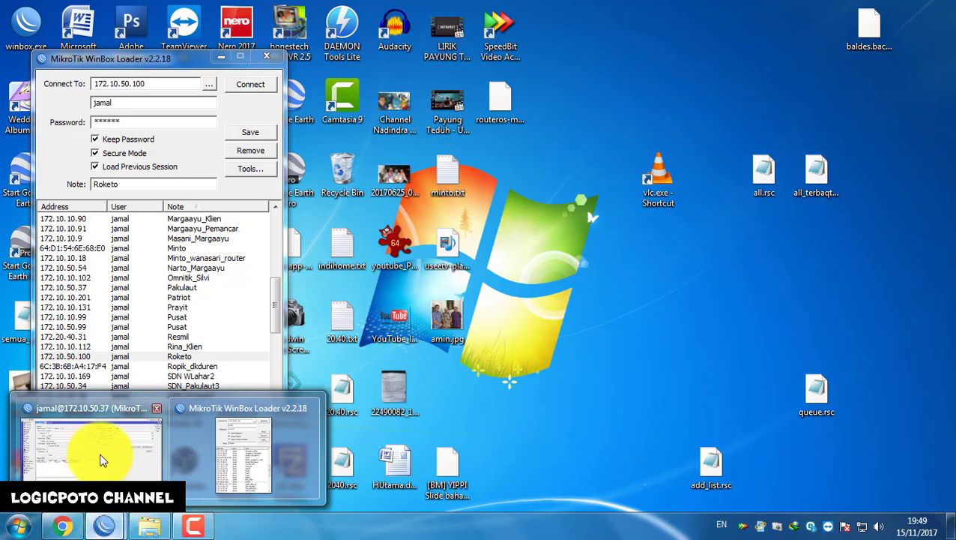
{"action": "left_click", "coordinate": [102, 453]}
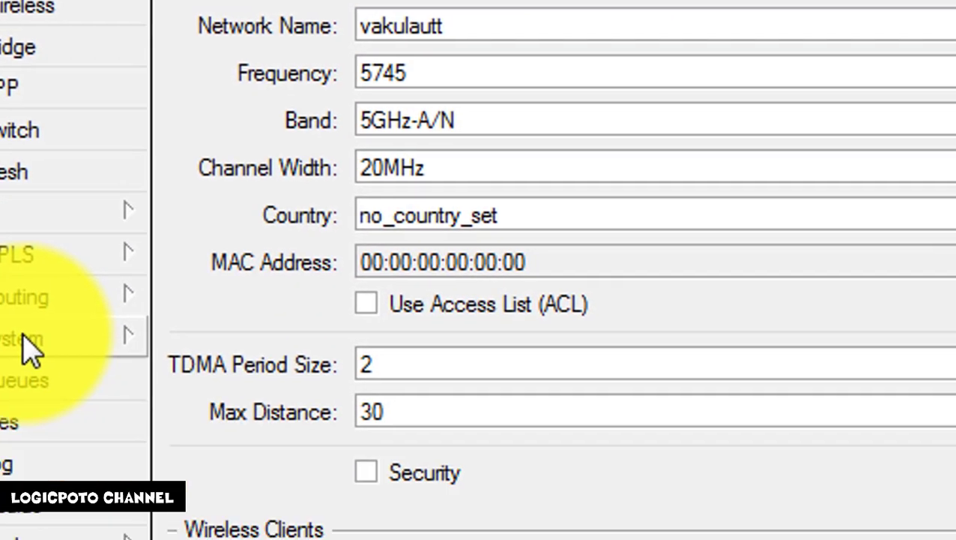
Open System > License and select the Software ID and Serial Number values for copying
{"action": "left_click", "coordinate": [26, 337]}
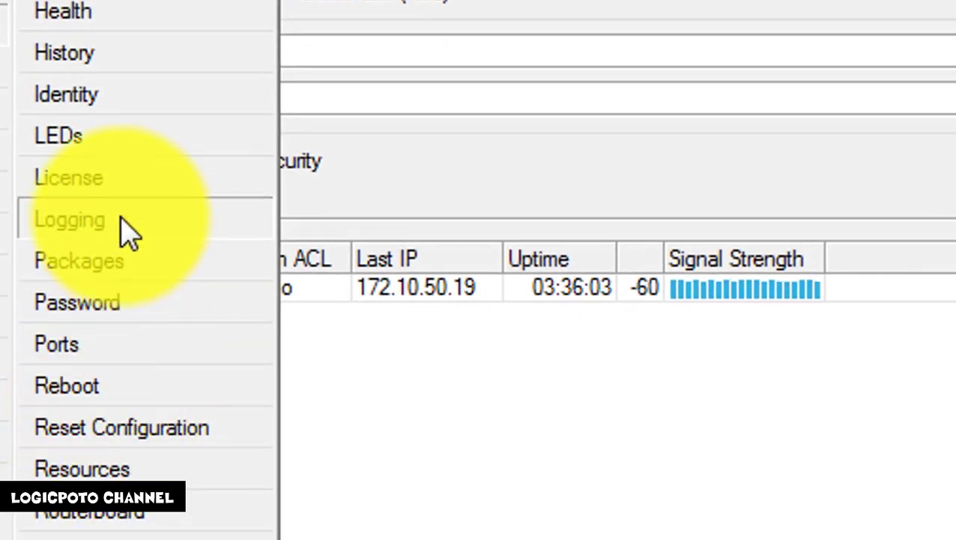
{"action": "left_click", "coordinate": [105, 180]}
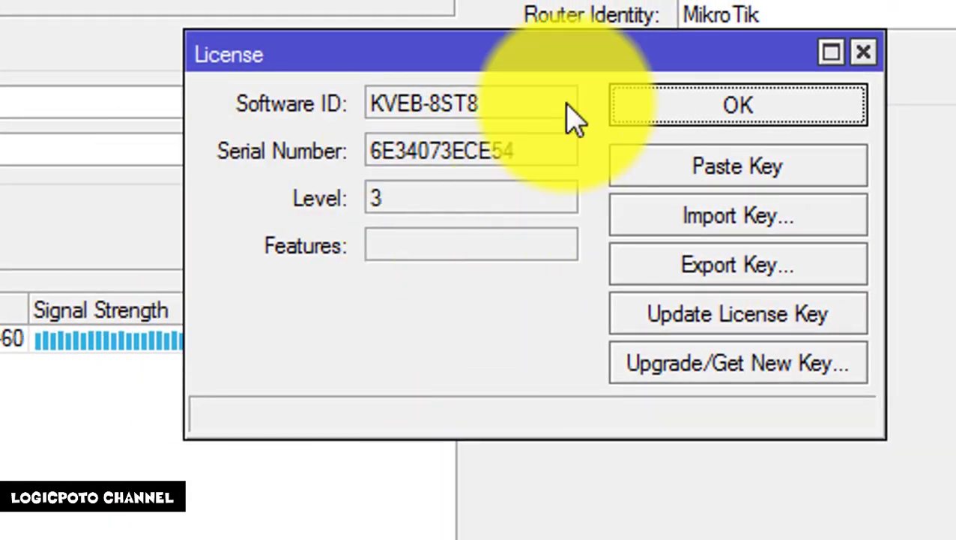
{"action": "left_click_drag", "start_coordinate": [652, 96], "coordinate": [415, 111]}
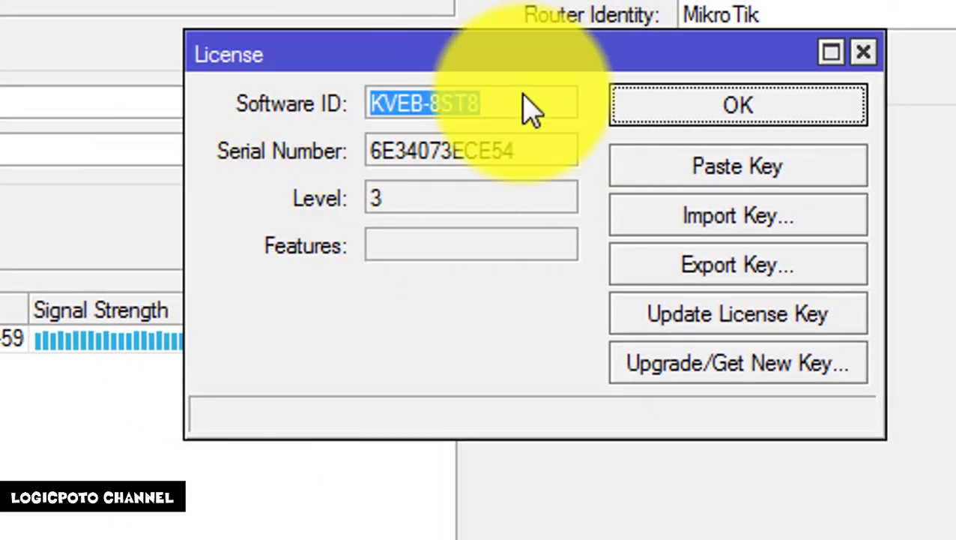
{"action": "left_click_drag", "start_coordinate": [550, 160], "coordinate": [309, 159]}
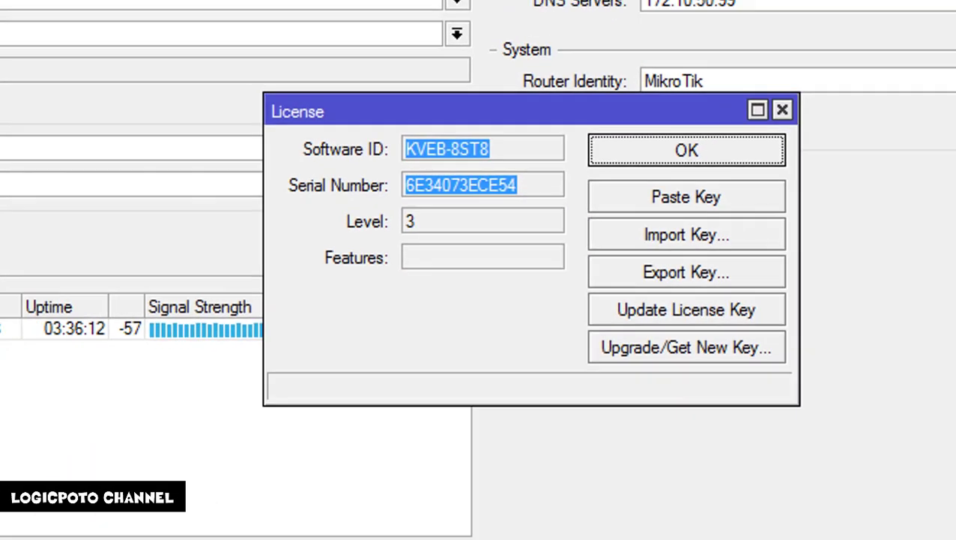
Open mikrotik.com in a new Chrome tab via the 'mikrot' address-bar suggestion
{"action": "left_click", "coordinate": [59, 530]}
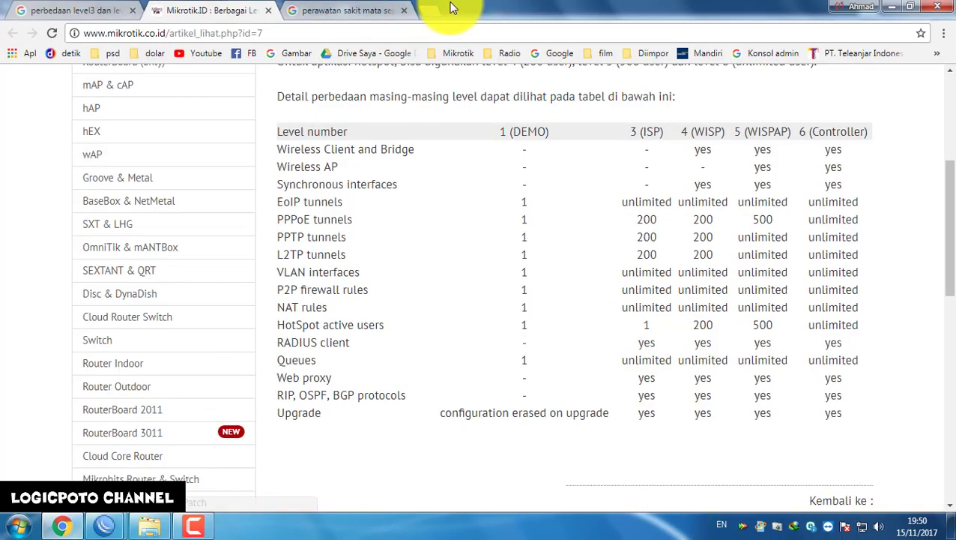
{"action": "left_click", "coordinate": [420, 10]}
{"action": "type", "text": "mikrotik.com"}
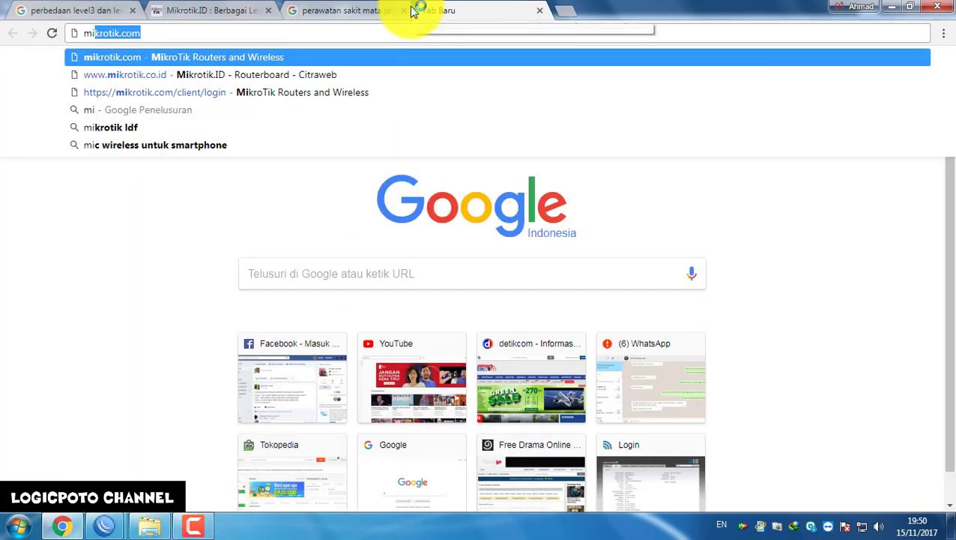
{"action": "key", "text": "Return"}
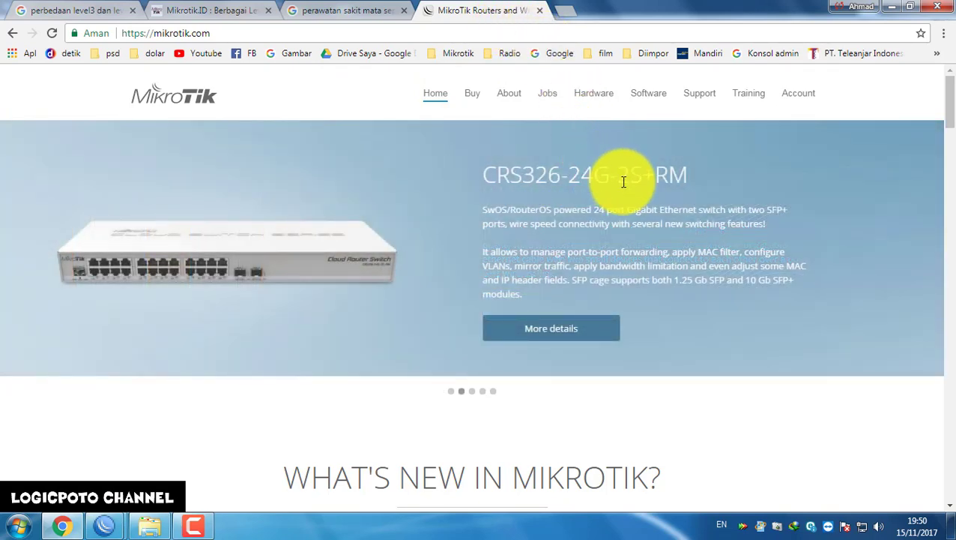
Go to the MikroTik Account area and log in
{"action": "left_click", "coordinate": [799, 99]}
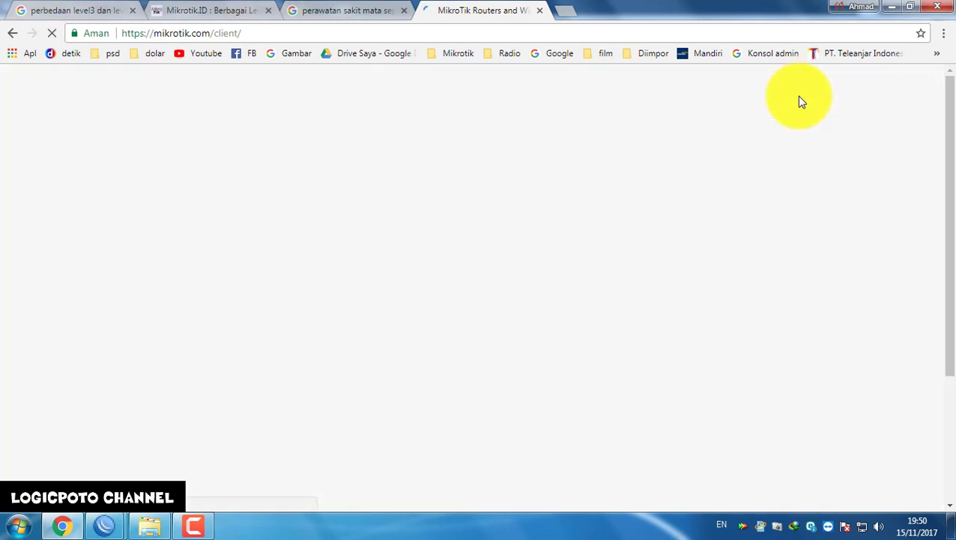
{"action": "left_click", "coordinate": [479, 385]}
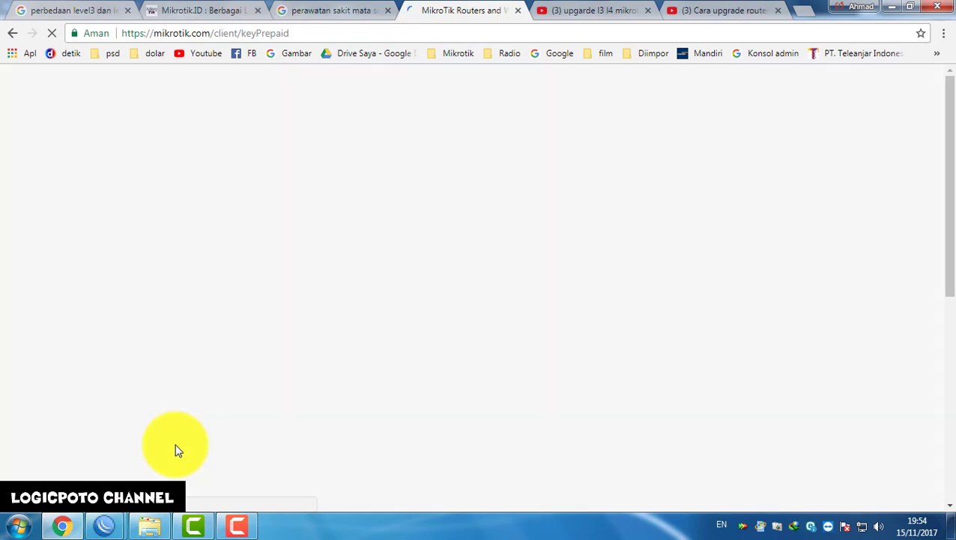
Keep prepaid key License L4/P1 and set the device type to RouterBOARD
{"action": "left_click", "coordinate": [410, 300]}
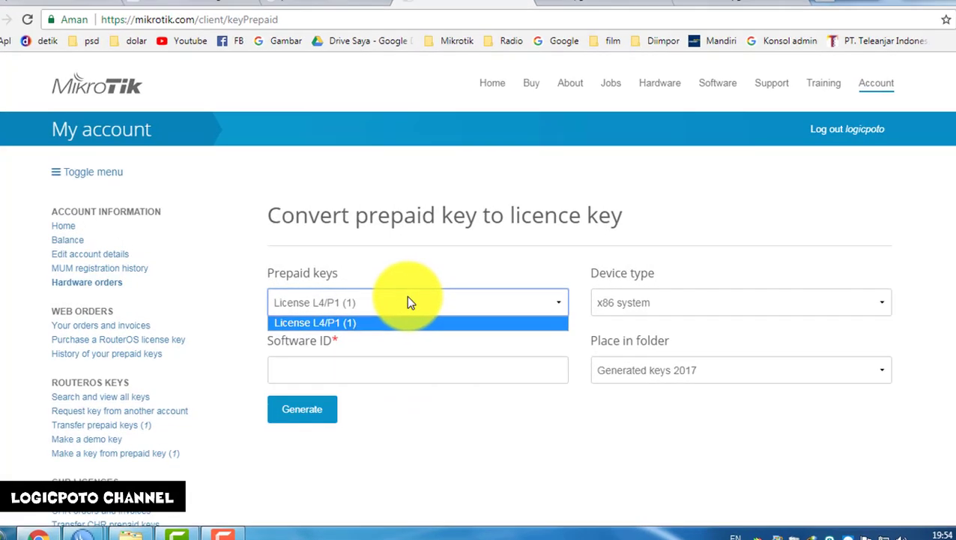
{"action": "left_click", "coordinate": [410, 300]}
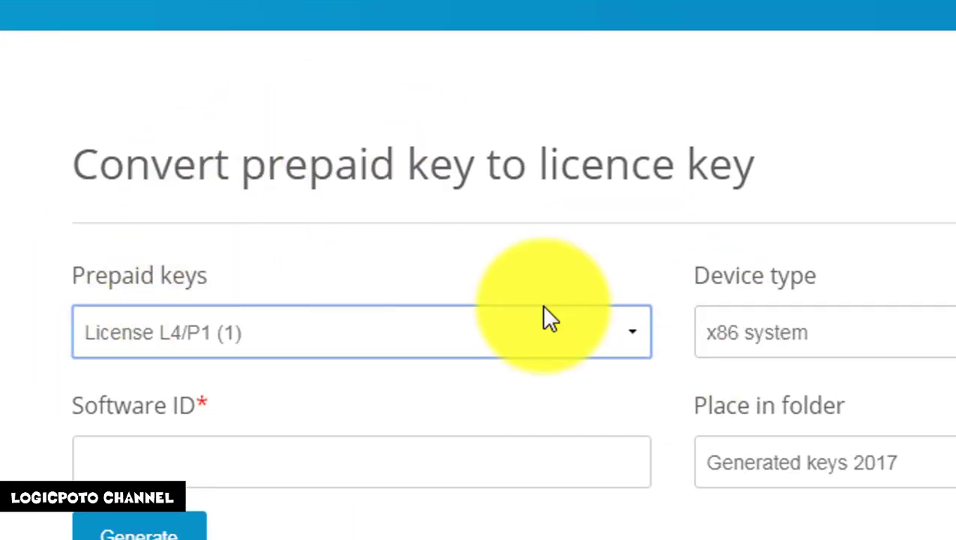
{"action": "left_click", "coordinate": [258, 330]}
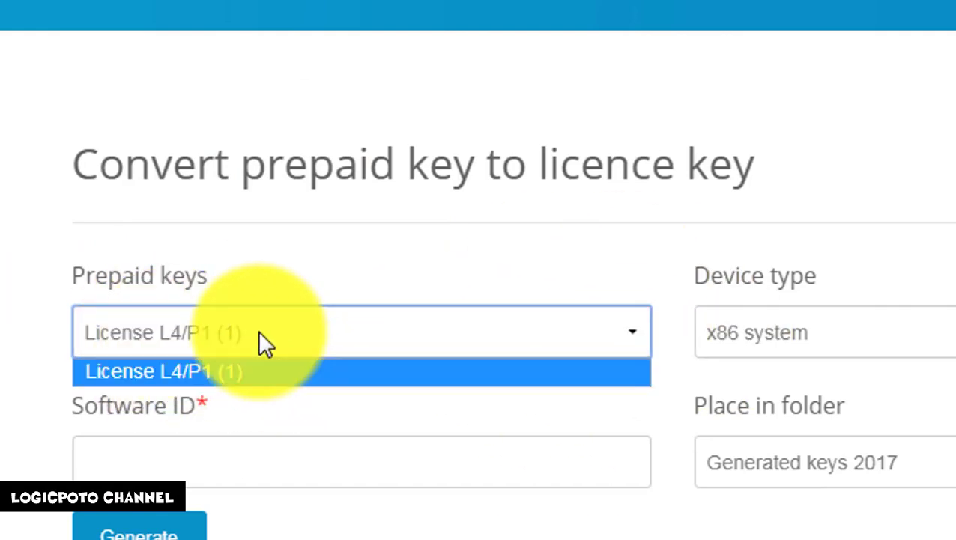
{"action": "left_click", "coordinate": [258, 330]}
{"action": "left_click", "coordinate": [837, 338]}
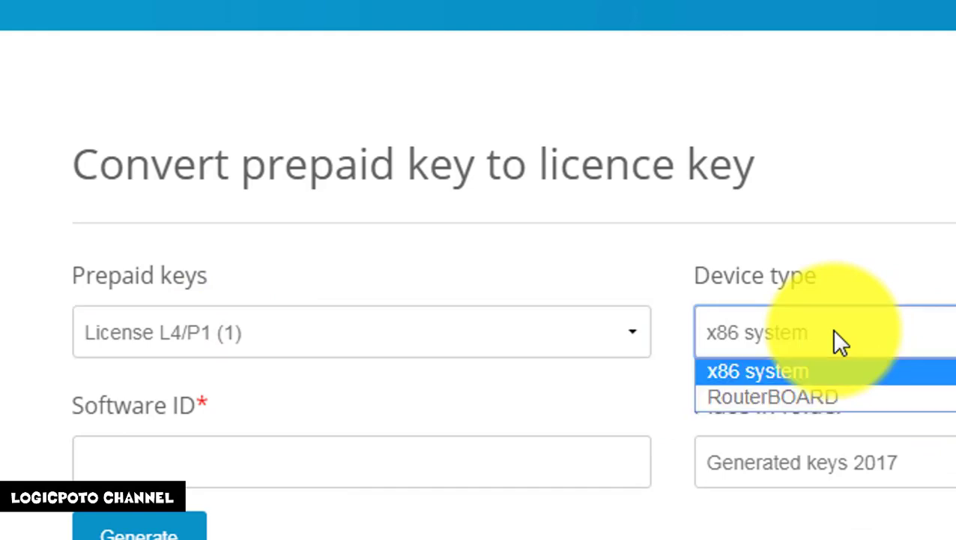
{"action": "left_click", "coordinate": [776, 397]}
{"action": "left_click", "coordinate": [774, 328]}
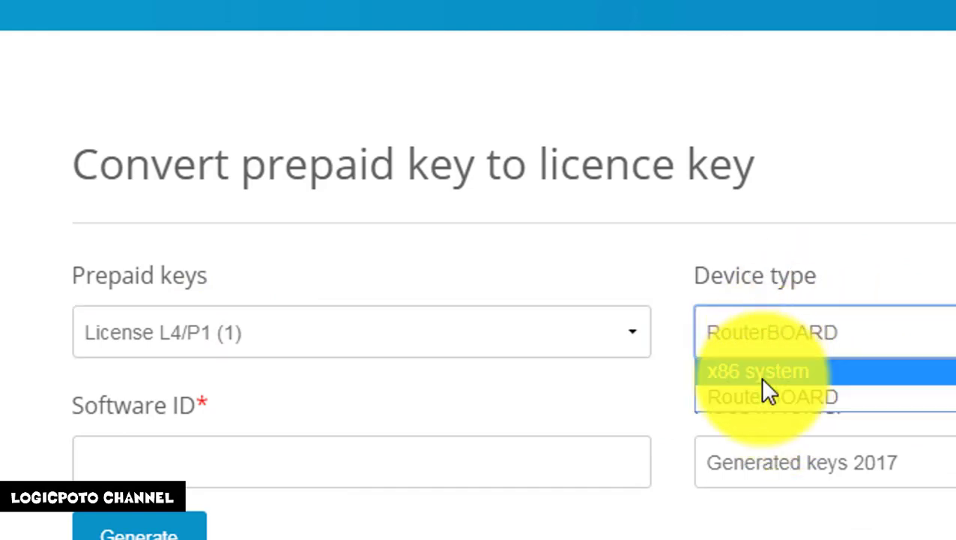
{"action": "left_click", "coordinate": [832, 374]}
{"action": "left_click", "coordinate": [844, 322]}
{"action": "left_click", "coordinate": [796, 403]}
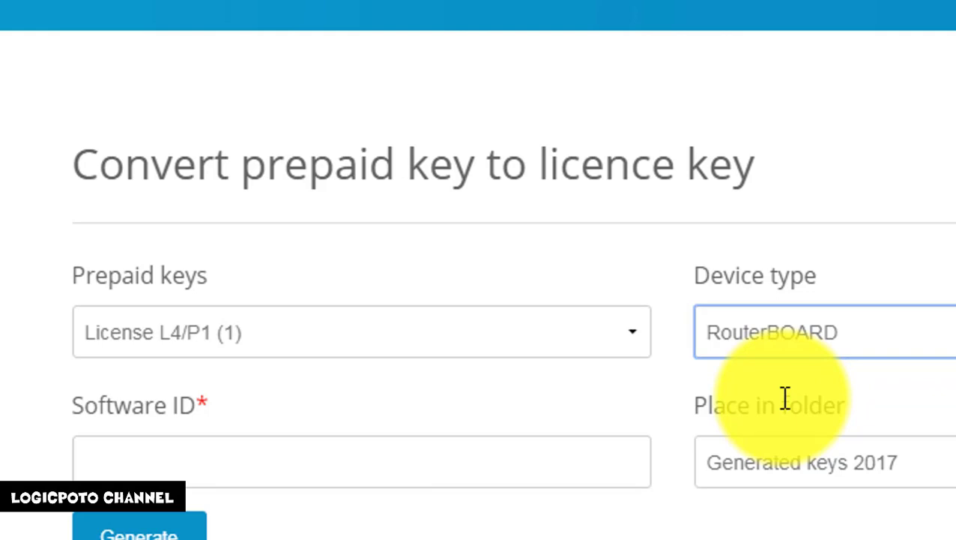
Place the cursor in the empty Software ID field of the conversion form
{"action": "left_click", "coordinate": [211, 443]}
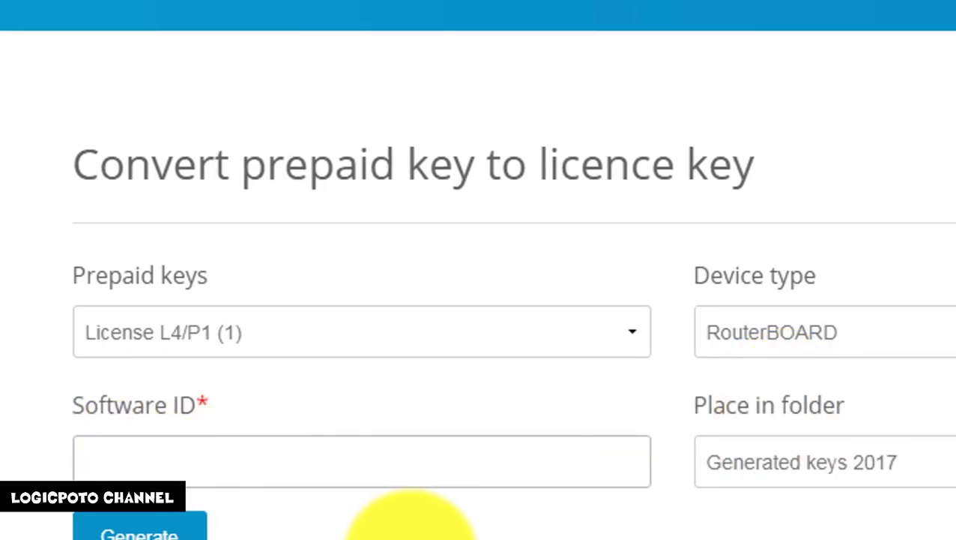
{"action": "scroll", "coordinate": [428, 478], "scroll_direction": "down", "scroll_amount": 3}
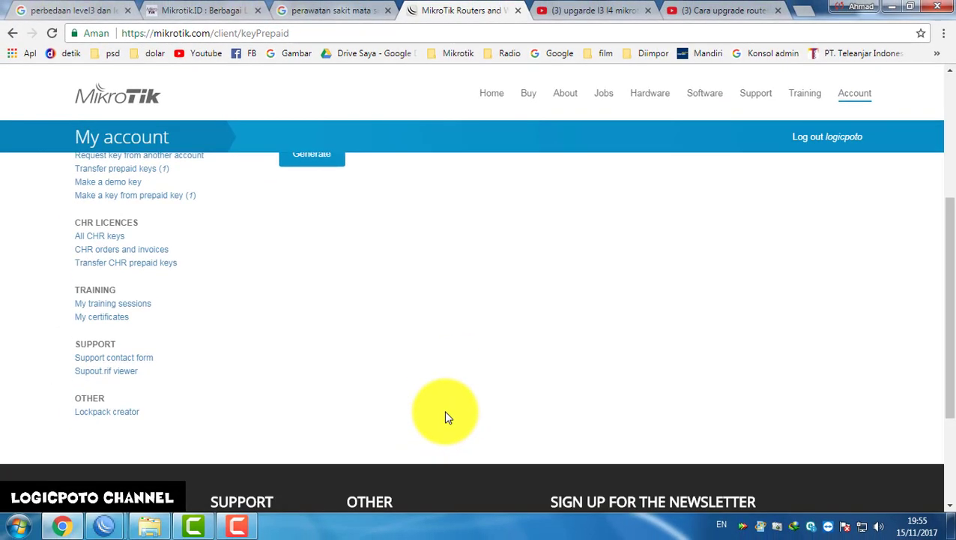
{"action": "scroll", "coordinate": [445, 417], "scroll_direction": "up", "scroll_amount": 3}
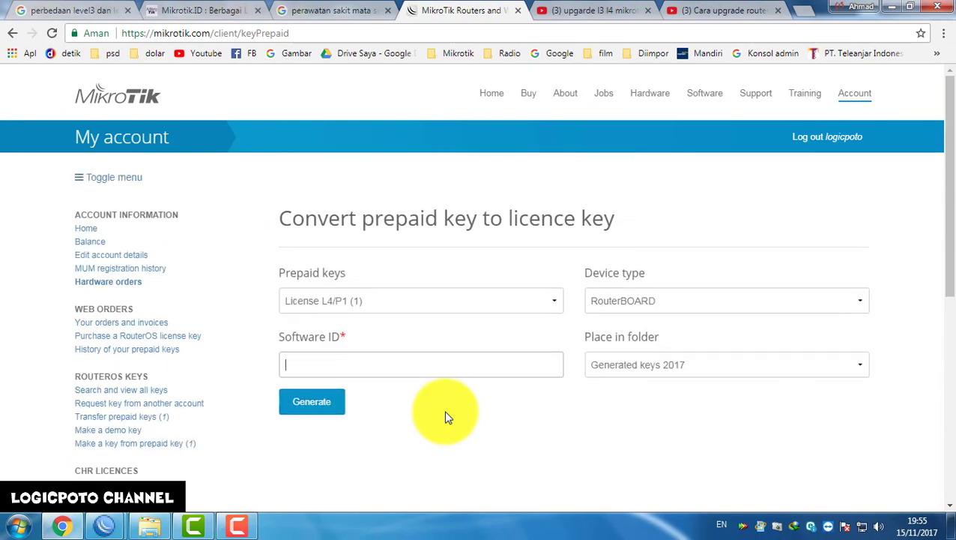
{"action": "scroll", "coordinate": [445, 417], "scroll_direction": "down", "scroll_amount": 1}
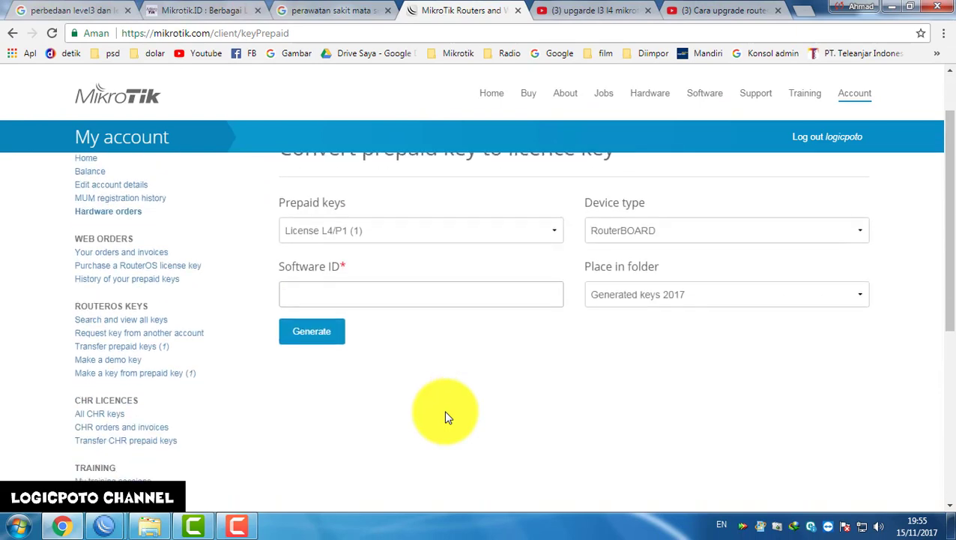
Copy the router's Software ID from WinBox's License window
{"action": "left_click", "coordinate": [106, 525]}
{"action": "left_click", "coordinate": [106, 450]}
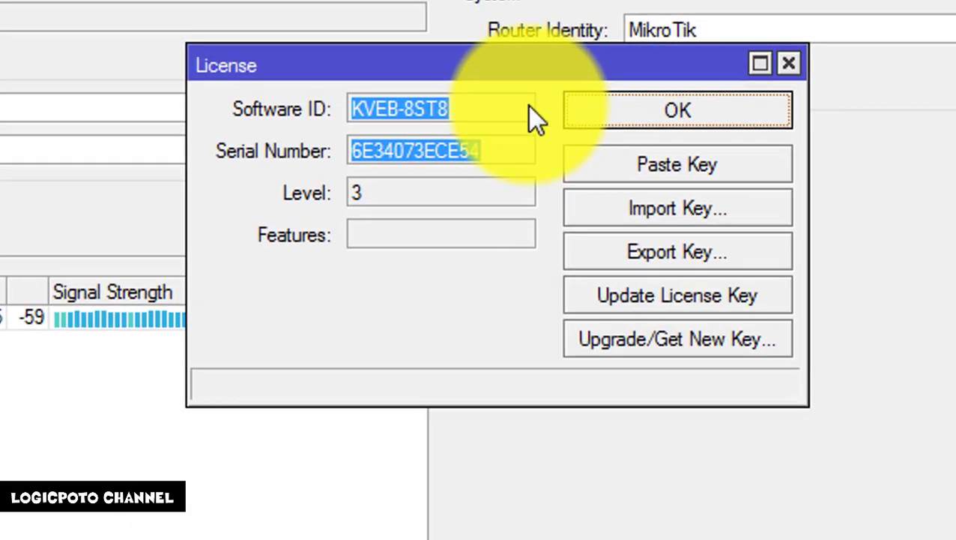
{"action": "left_click", "coordinate": [517, 105]}
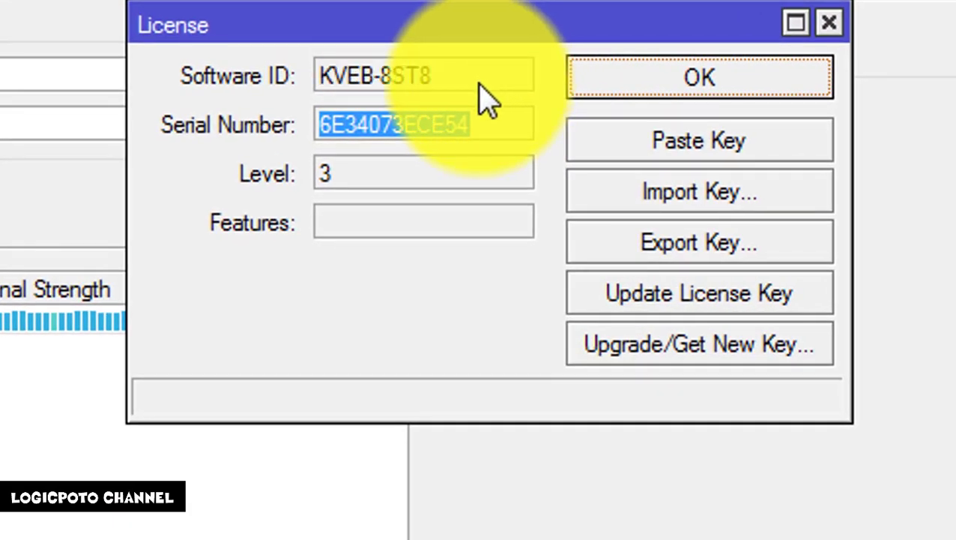
{"action": "left_click_drag", "start_coordinate": [498, 75], "coordinate": [309, 75]}
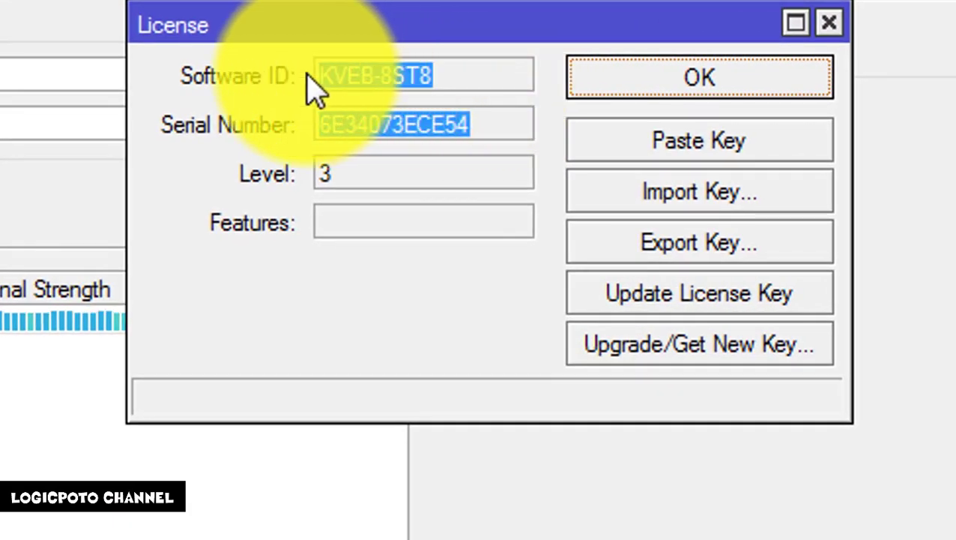
{"action": "right_click", "coordinate": [358, 72]}
{"action": "left_click", "coordinate": [405, 101]}
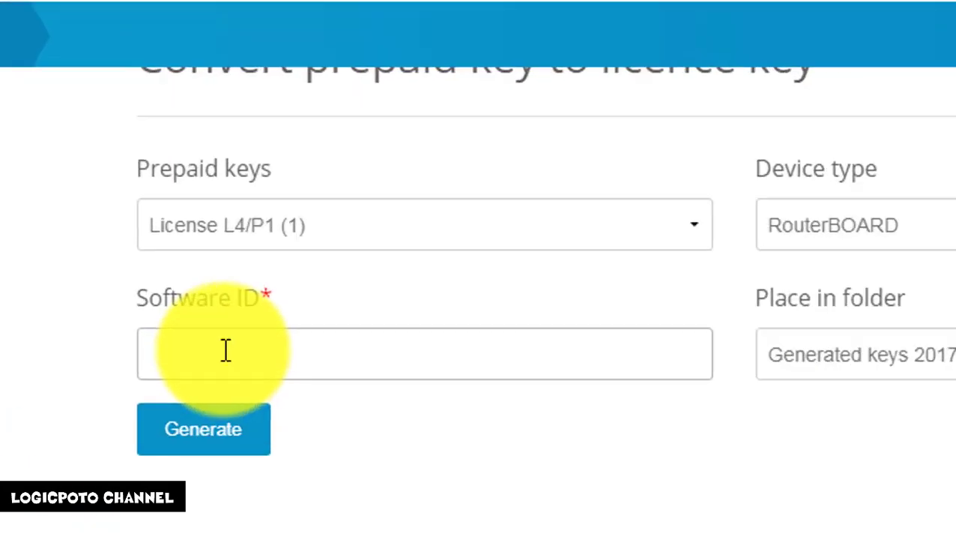
Paste the router's Software ID into the converter form and generate the licence
{"action": "right_click", "coordinate": [179, 377]}
{"action": "left_click", "coordinate": [268, 539]}
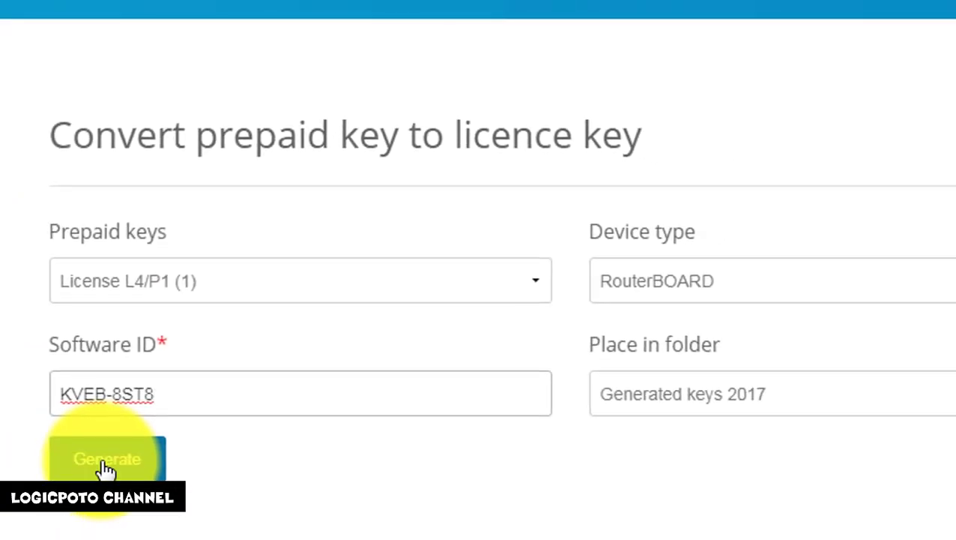
{"action": "left_click", "coordinate": [106, 466]}
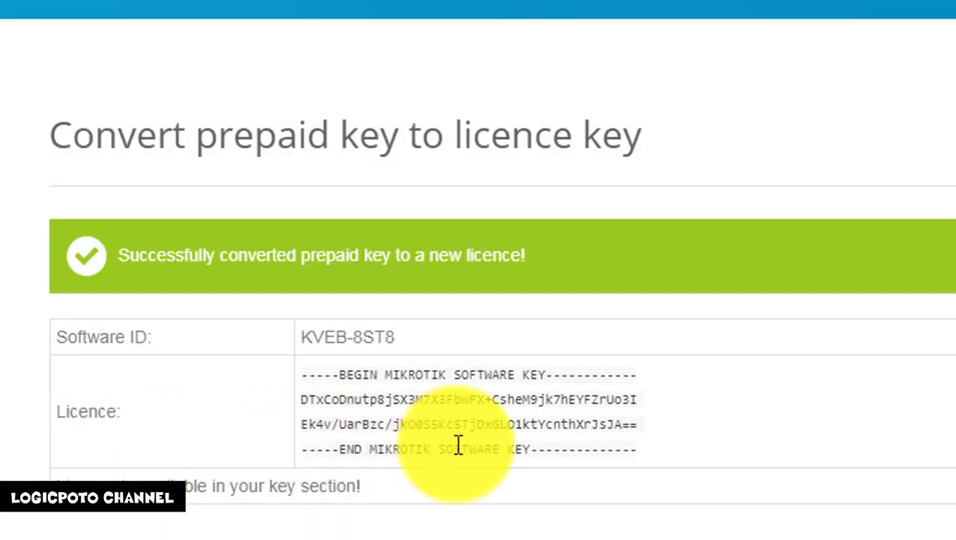
Copy the newly generated licence key text from the web page
{"action": "scroll", "coordinate": [459, 444], "scroll_direction": "down", "scroll_amount": 3}
{"action": "scroll", "coordinate": [459, 444], "scroll_direction": "down", "scroll_amount": 3}
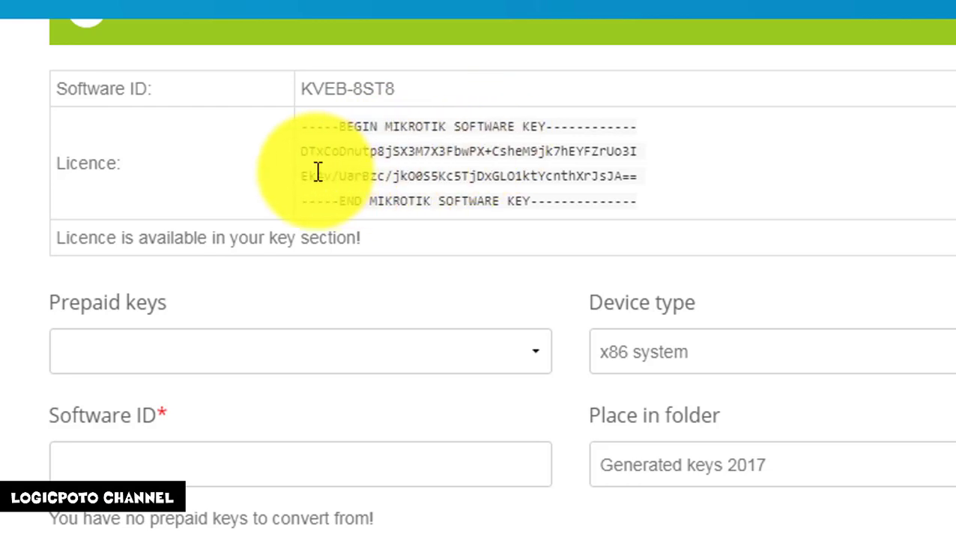
{"action": "left_click_drag", "start_coordinate": [305, 149], "coordinate": [761, 187]}
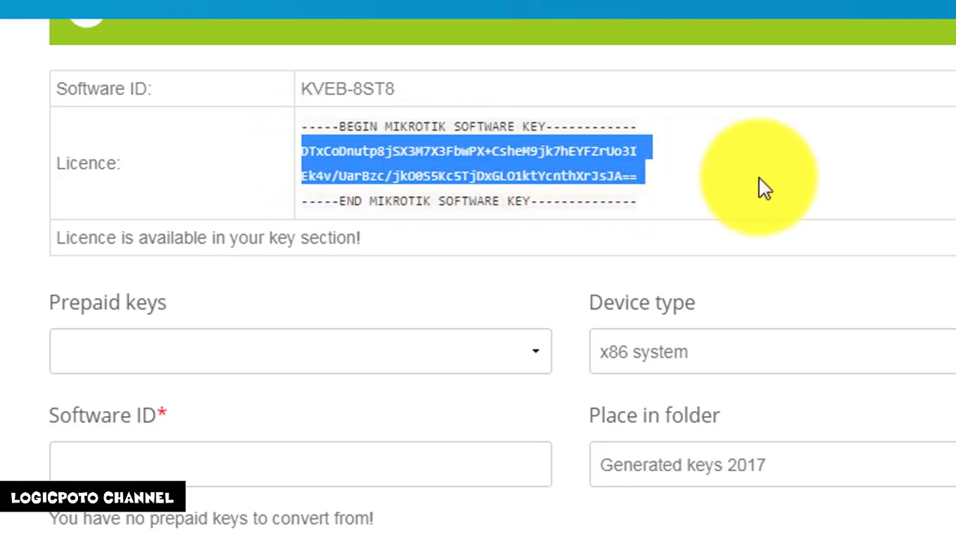
{"action": "right_click", "coordinate": [486, 156]}
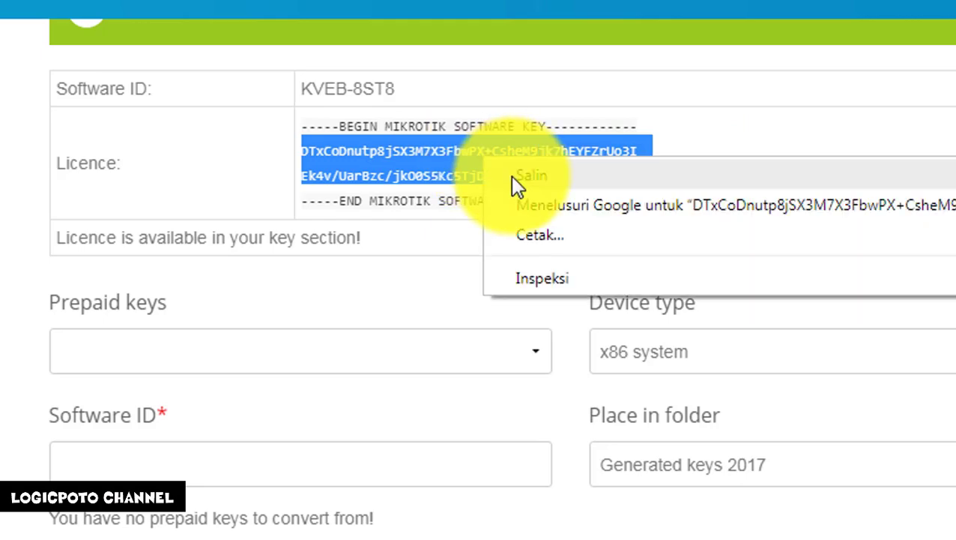
{"action": "left_click", "coordinate": [512, 177]}
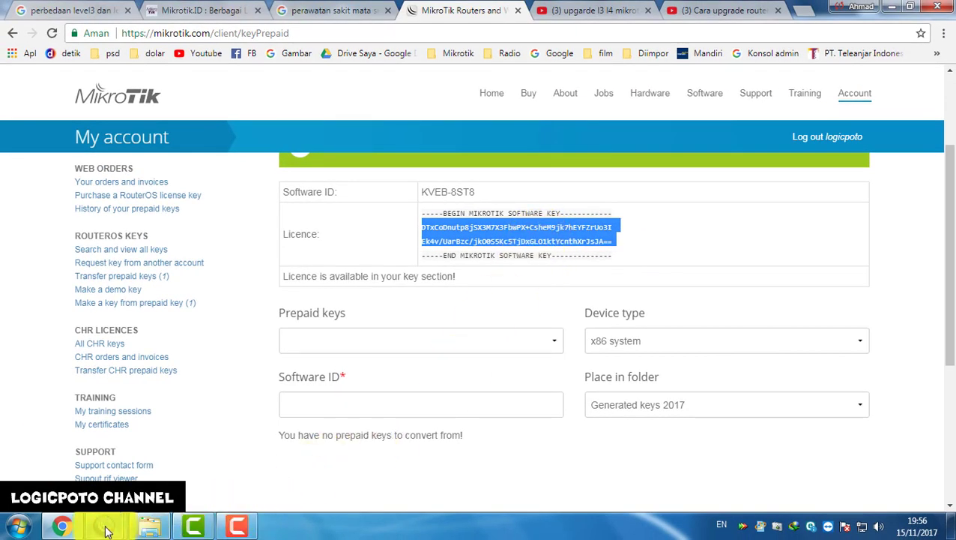
Paste the copied licence key into WinBox's License window and accept the reboot
{"action": "mouse_move", "coordinate": [107, 530]}
{"action": "left_click", "coordinate": [86, 461]}
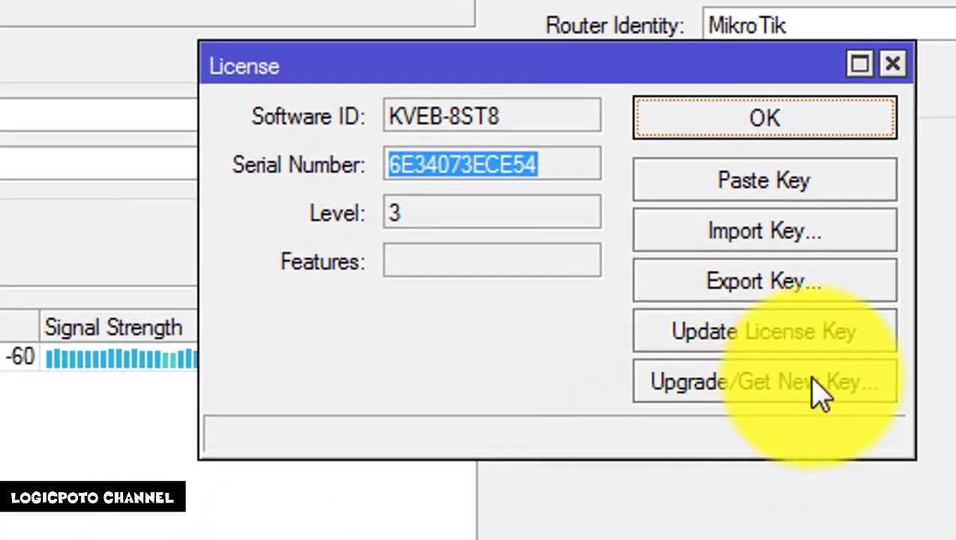
{"action": "left_click", "coordinate": [798, 193]}
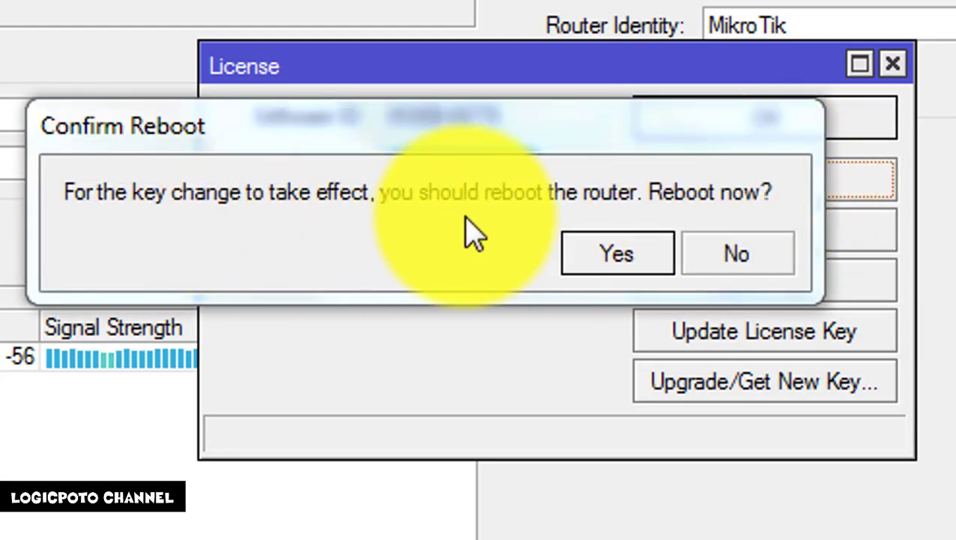
{"action": "left_click", "coordinate": [628, 262]}
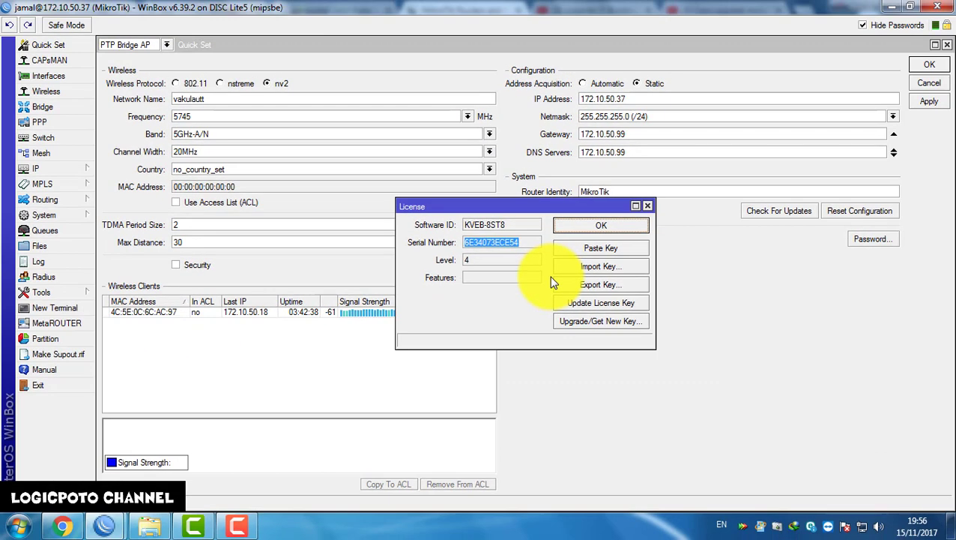
Start a continuous ping to 172.10.50.37 with 'ping 172.10.50.37 -t' and move the window aside
{"action": "key", "text": "super+r"}
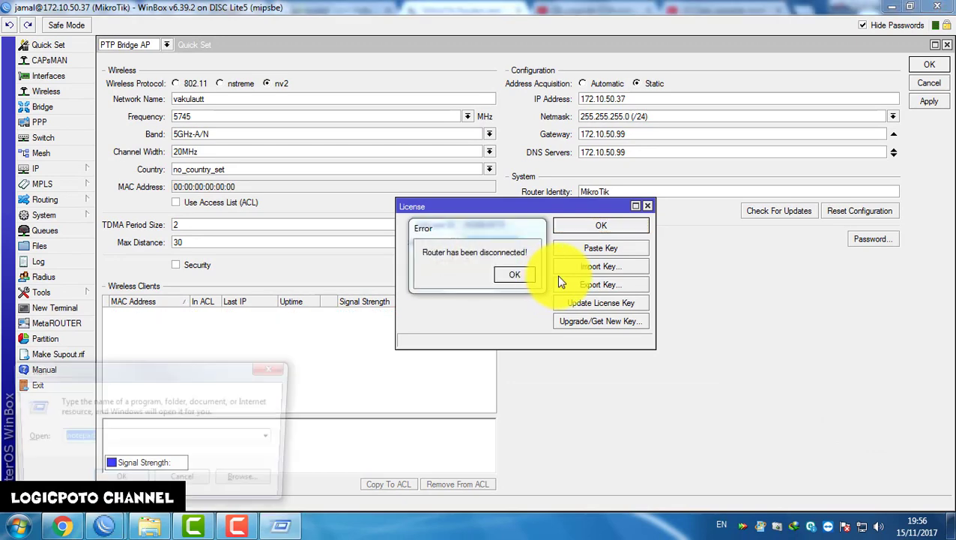
{"action": "type", "text": "ping"}
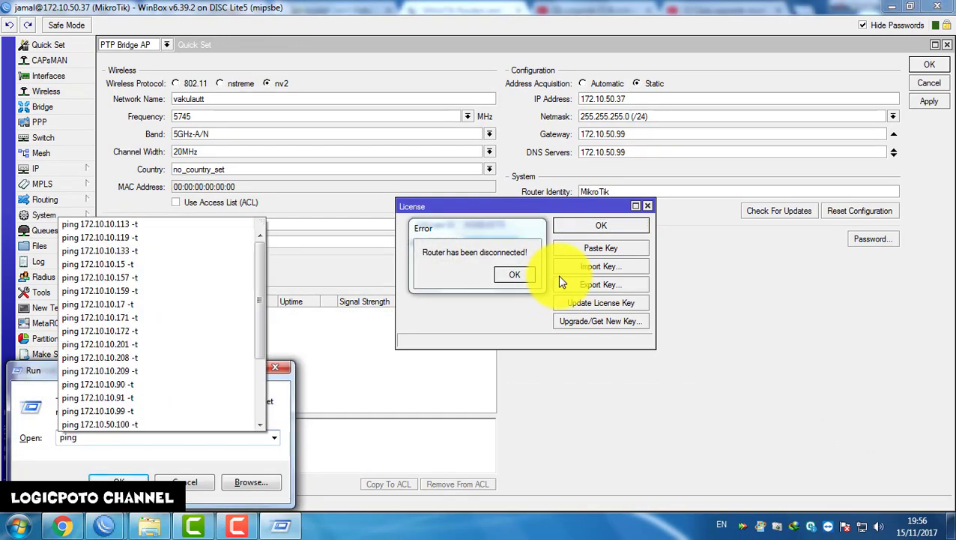
{"action": "type", "text": " 172.10.50"}
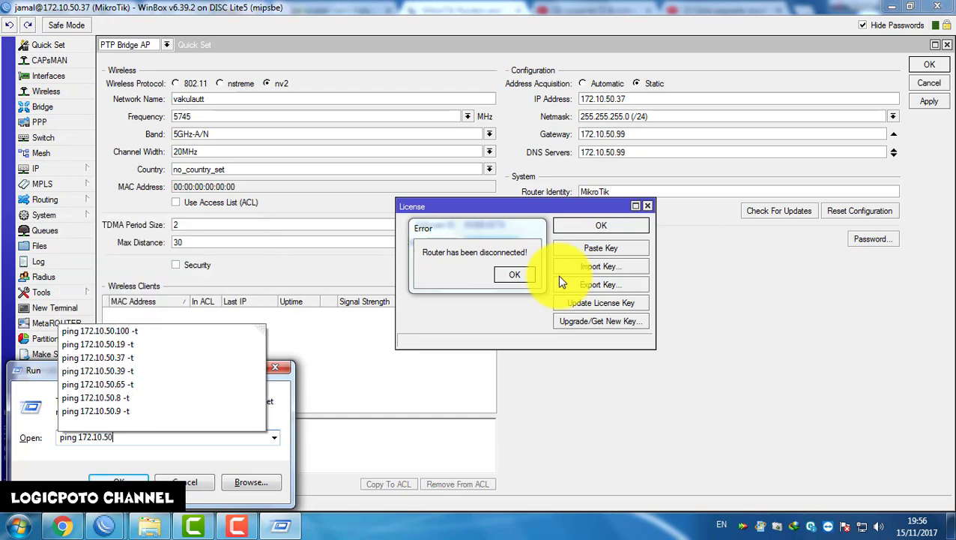
{"action": "type", "text": ".37 -"}
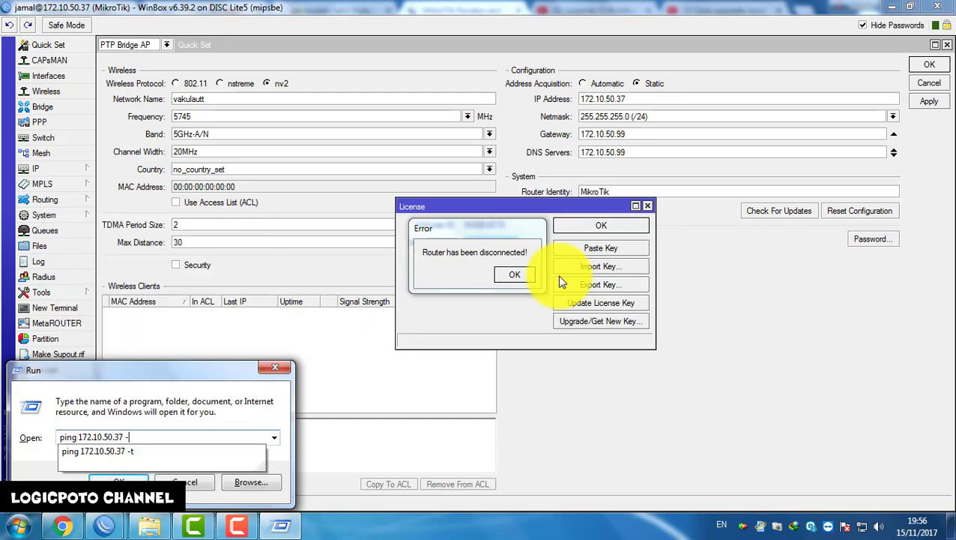
{"action": "type", "text": "t"}
{"action": "key", "text": "Return"}
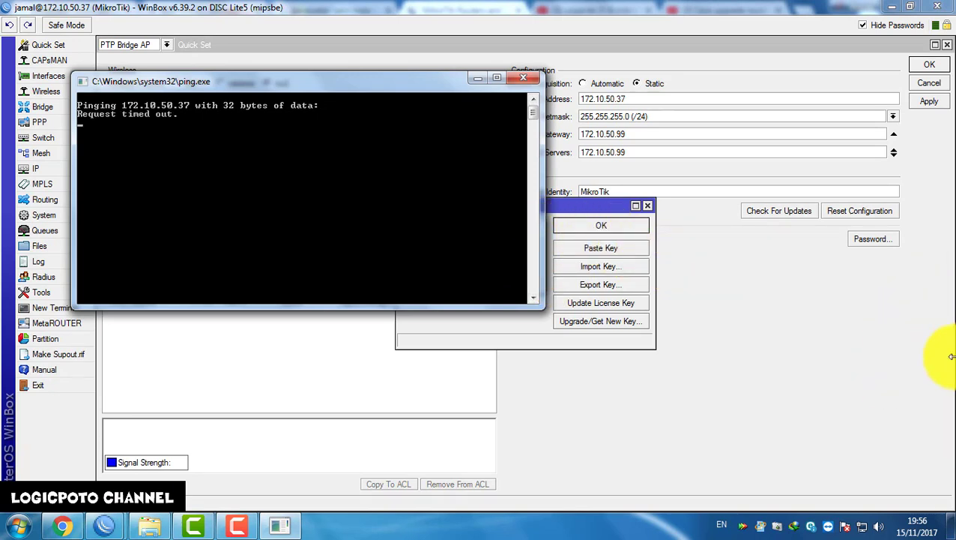
{"action": "left_click_drag", "start_coordinate": [317, 84], "coordinate": [580, 210]}
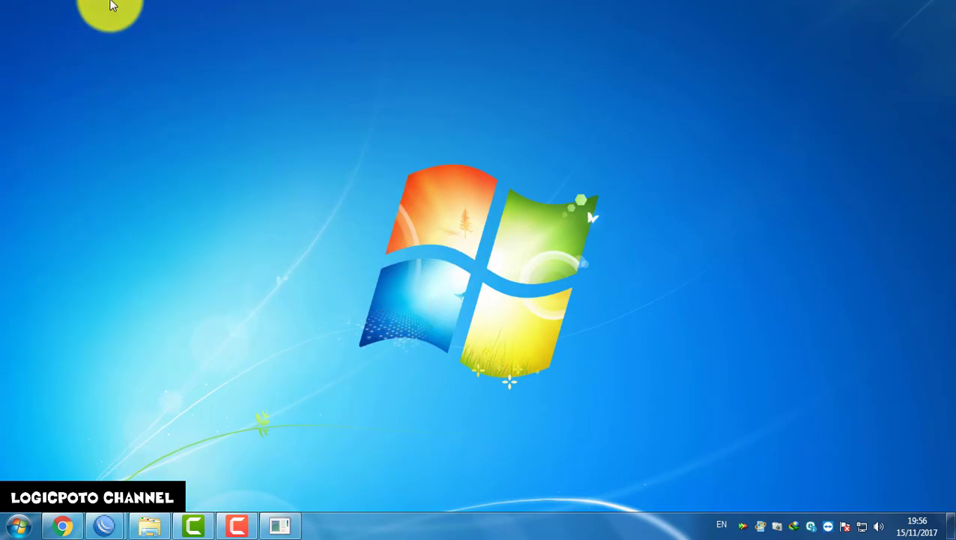
Reconnect WinBox to 172.10.50.37 and confirm the License level reads 4
{"action": "double_click", "coordinate": [15, 30]}
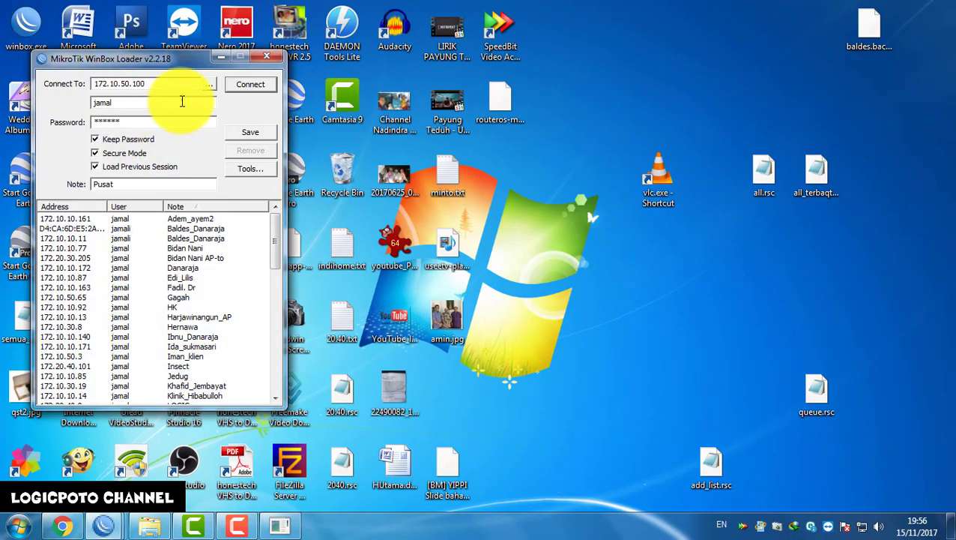
{"action": "key", "text": "BackSpace"}
{"action": "key", "text": "BackSpace"}
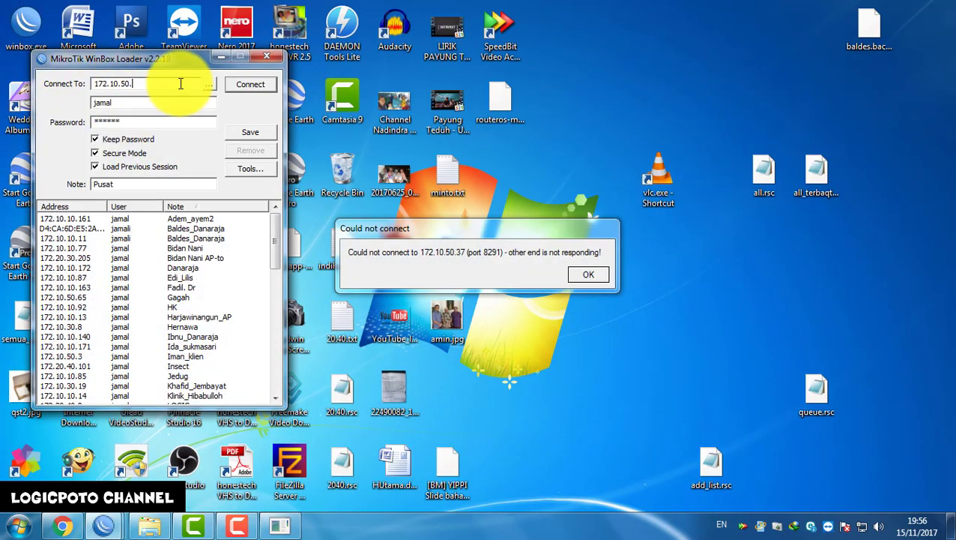
{"action": "left_click", "coordinate": [239, 87]}
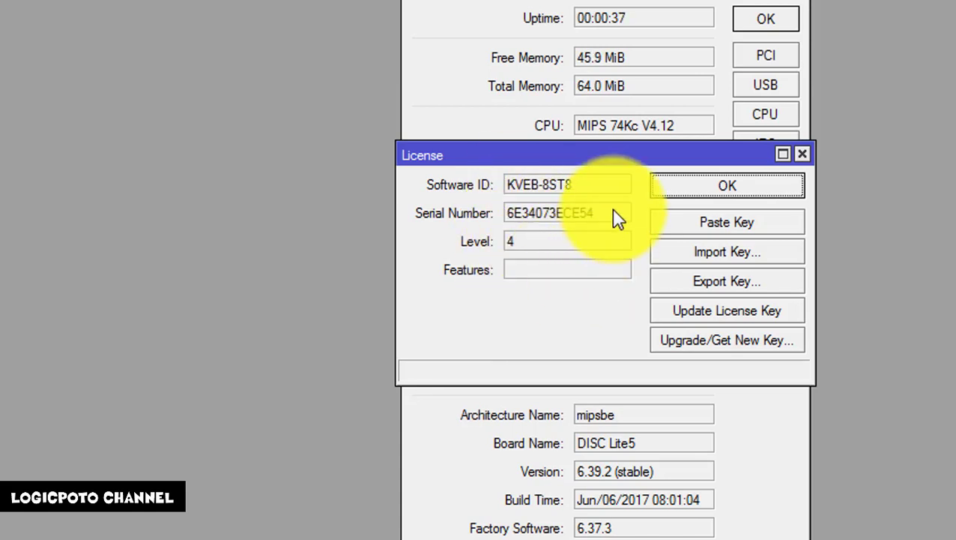
{"action": "left_click_drag", "start_coordinate": [616, 217], "coordinate": [523, 243]}
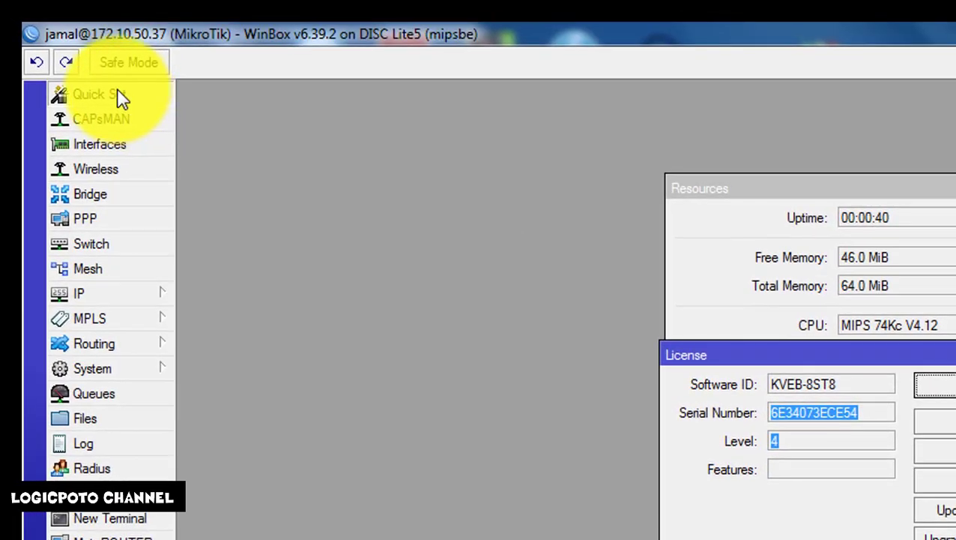
Open Quick Set and review its list of available modes
{"action": "left_click", "coordinate": [120, 98]}
{"action": "left_click", "coordinate": [289, 95]}
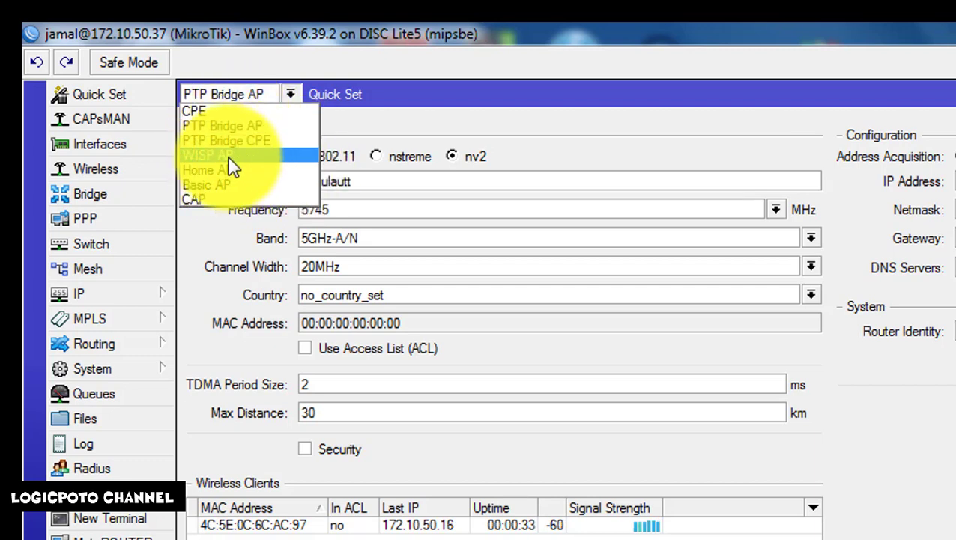
{"action": "left_click", "coordinate": [458, 133]}
Check the station registered on wlan1 in the wireless Registration table
{"action": "left_click", "coordinate": [119, 174]}
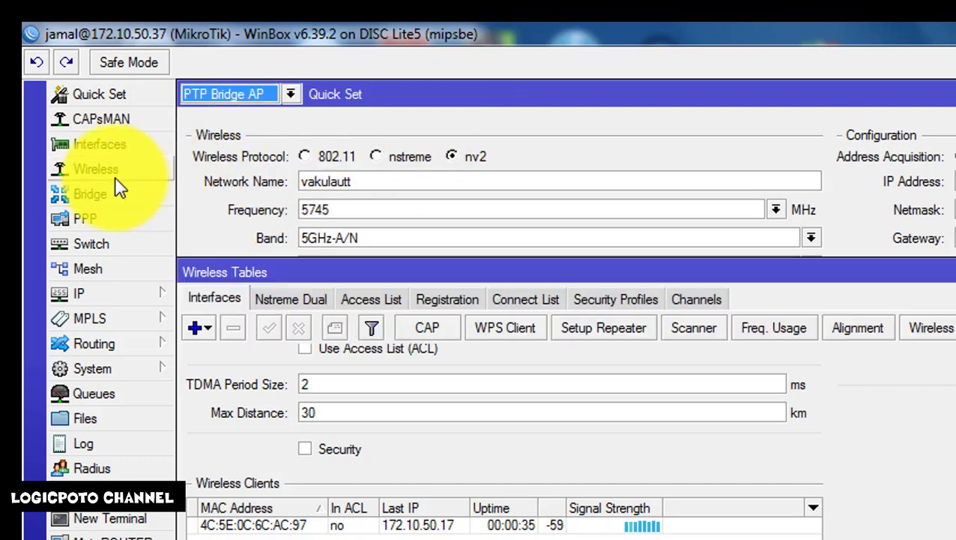
{"action": "left_click", "coordinate": [473, 372]}
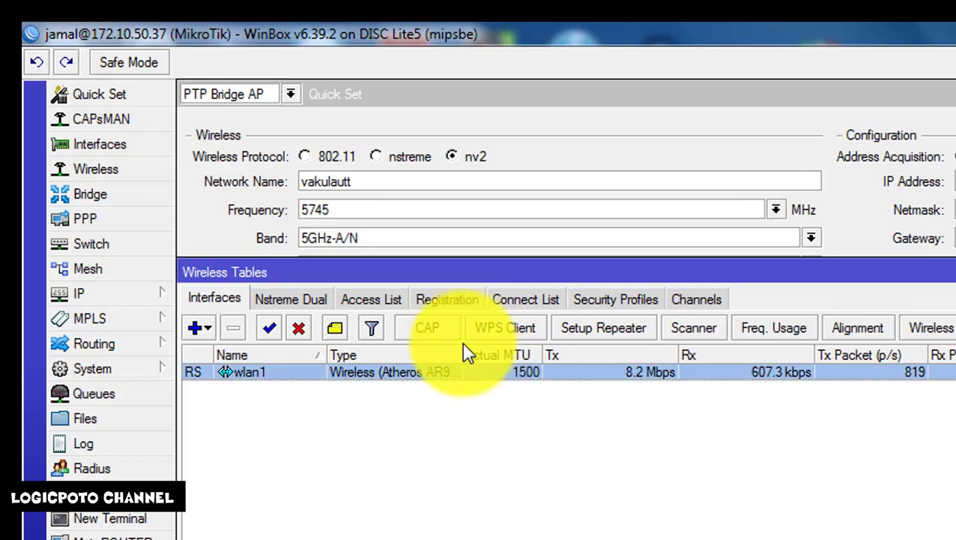
{"action": "left_click", "coordinate": [446, 299]}
{"action": "left_click", "coordinate": [439, 372]}
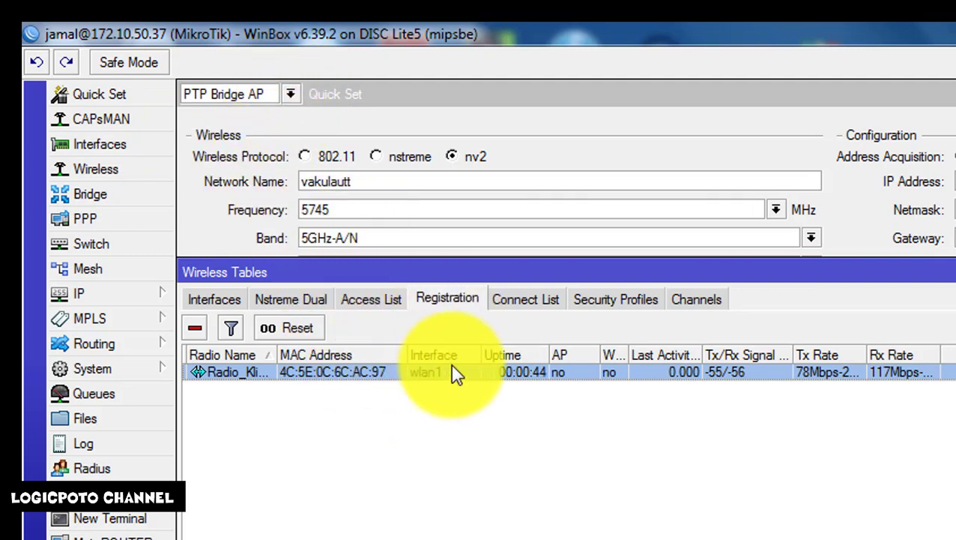
{"action": "left_click", "coordinate": [292, 96]}
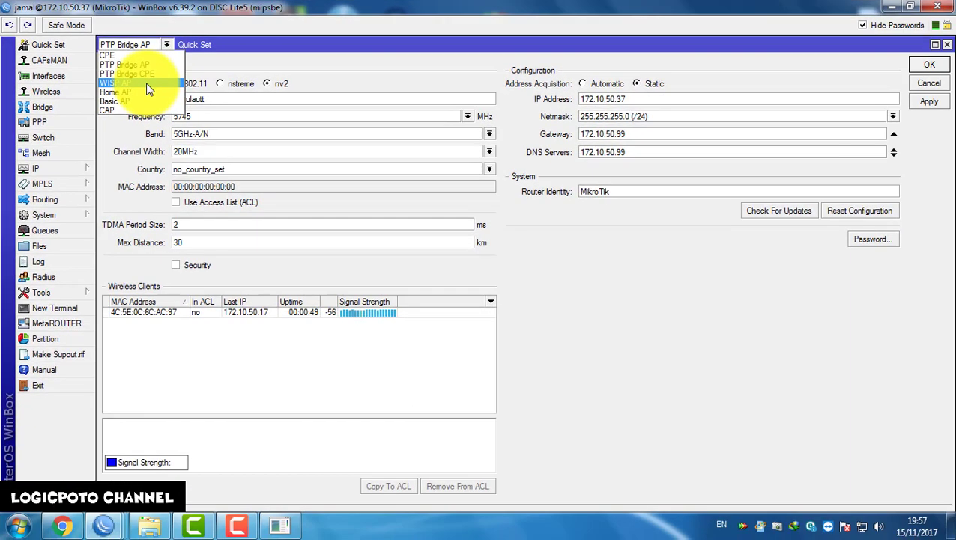
Apply Quick Set in WISP AP mode and enlarge the wireless tables window
{"action": "left_click", "coordinate": [120, 83]}
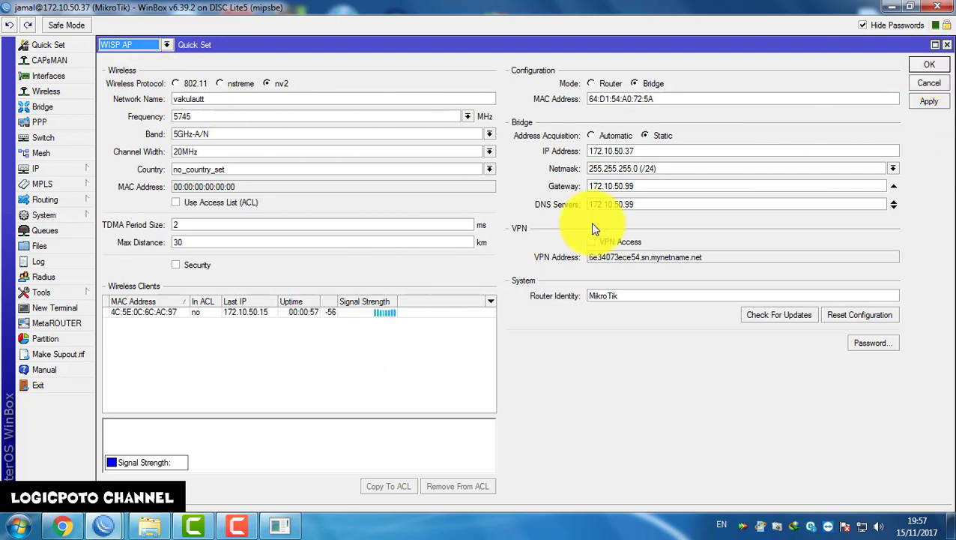
{"action": "left_click", "coordinate": [929, 65]}
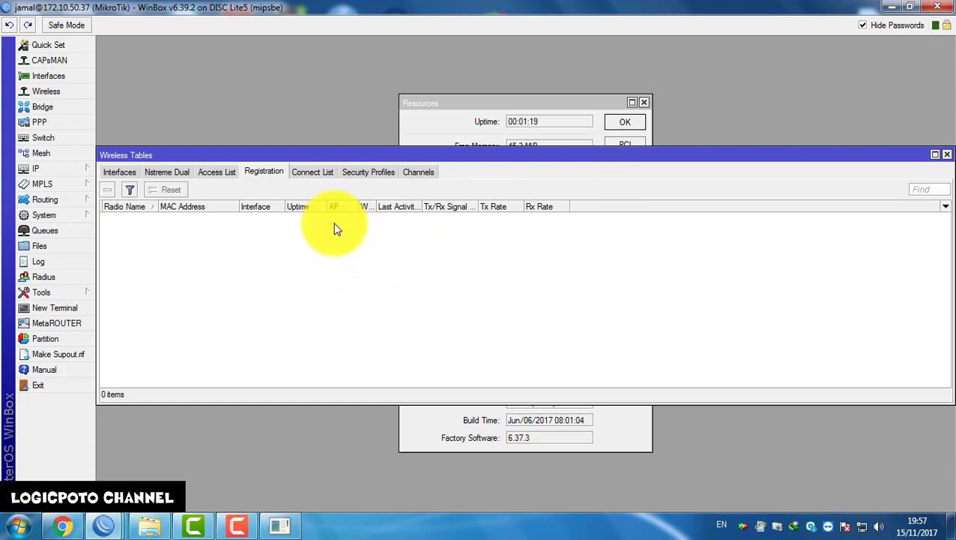
{"action": "double_click", "coordinate": [313, 156]}
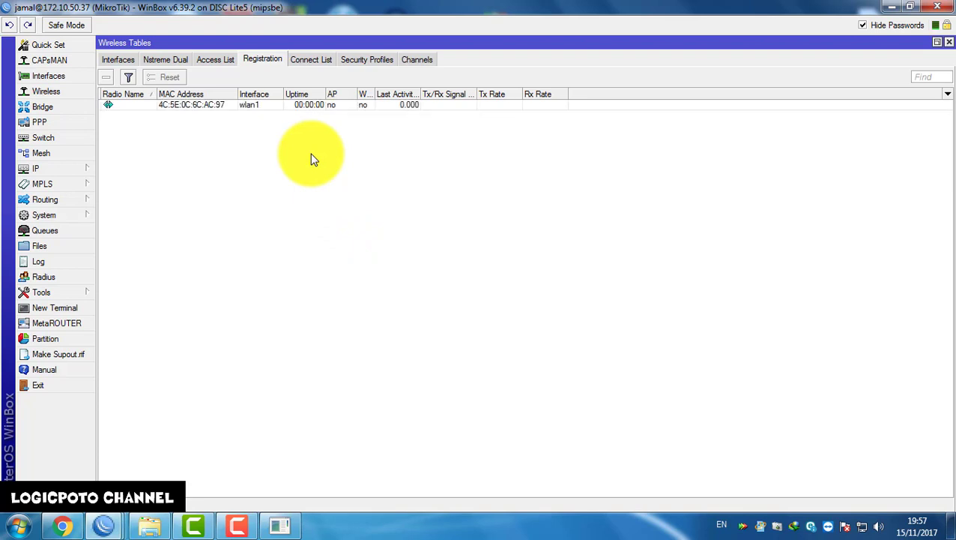
Copy the network name vakulautt from the AP's Quick Set page
{"action": "left_click", "coordinate": [271, 105]}
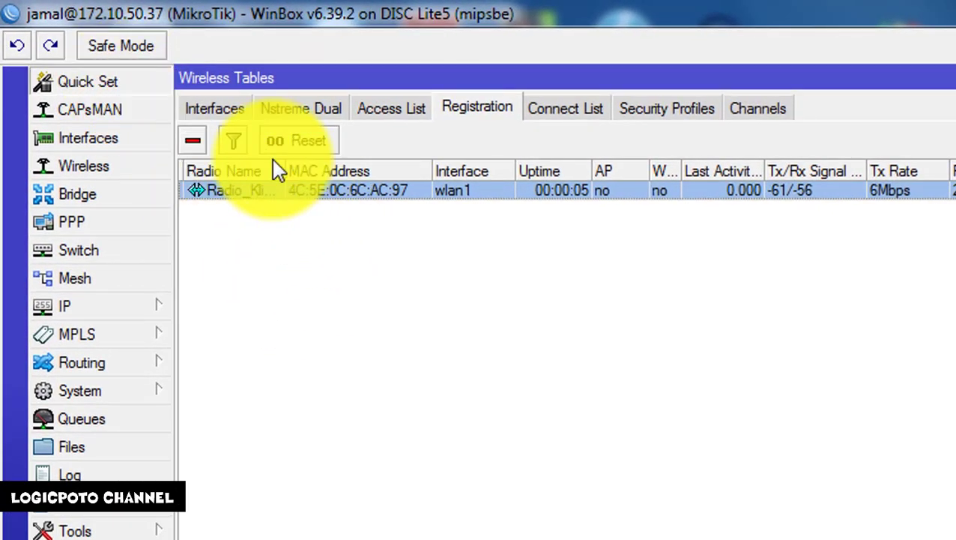
{"action": "left_click", "coordinate": [114, 82]}
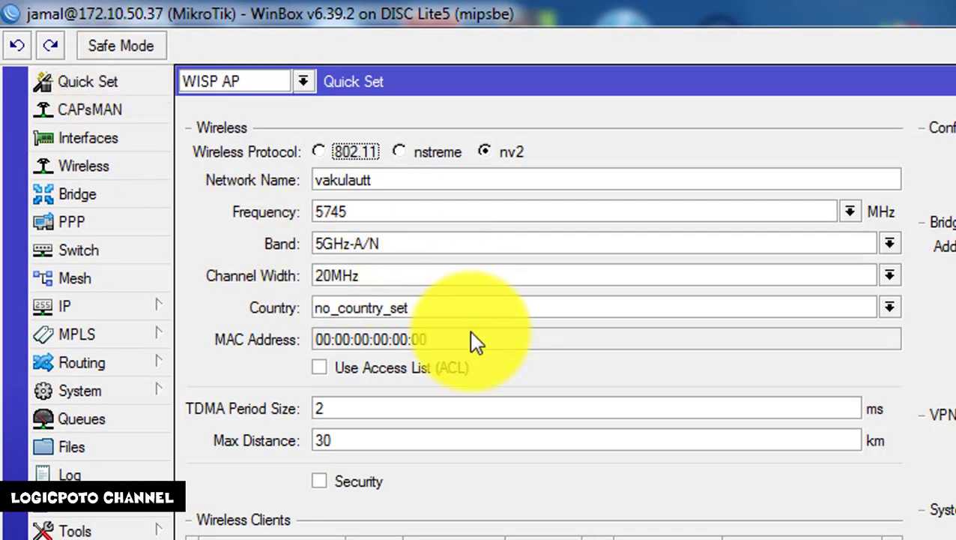
{"action": "left_click_drag", "start_coordinate": [408, 179], "coordinate": [278, 183]}
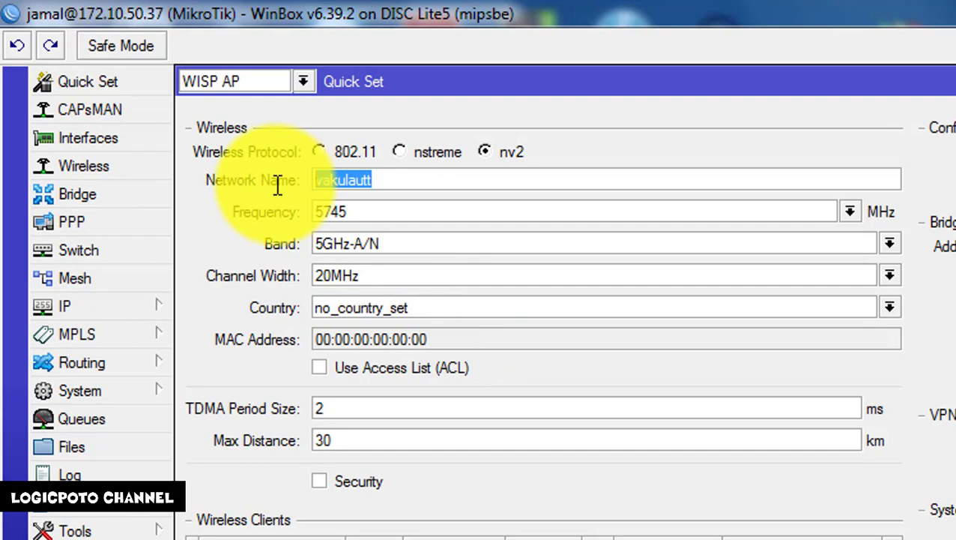
{"action": "right_click", "coordinate": [334, 181]}
{"action": "left_click", "coordinate": [379, 231]}
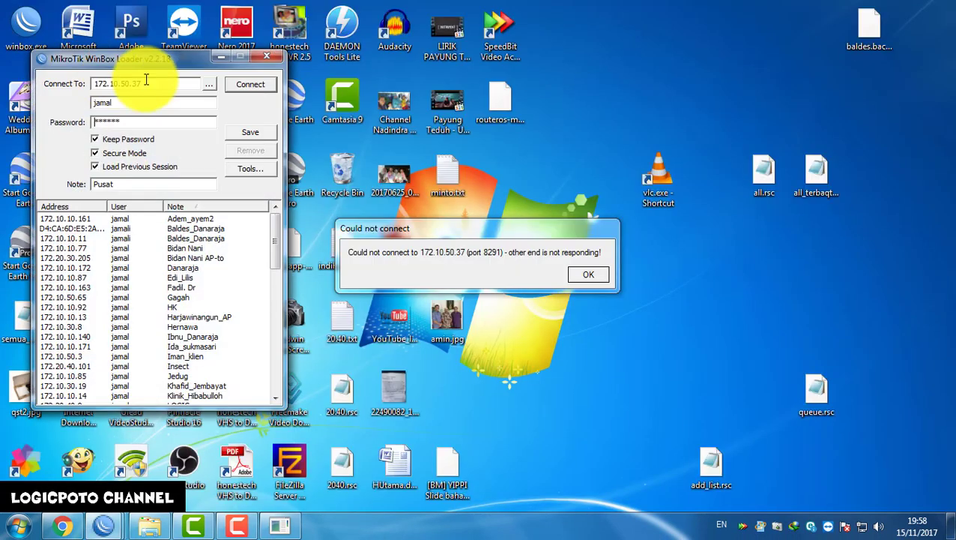
Connect to the Gagah station at 172.10.50.65 from the neighbour list
{"action": "left_click", "coordinate": [209, 84]}
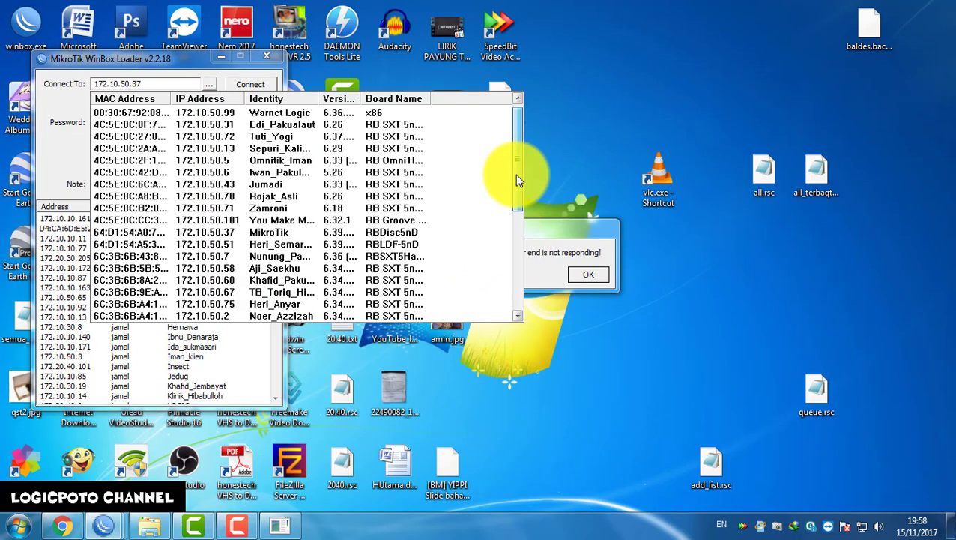
{"action": "left_click_drag", "start_coordinate": [512, 180], "coordinate": [511, 215]}
{"action": "left_click", "coordinate": [166, 280]}
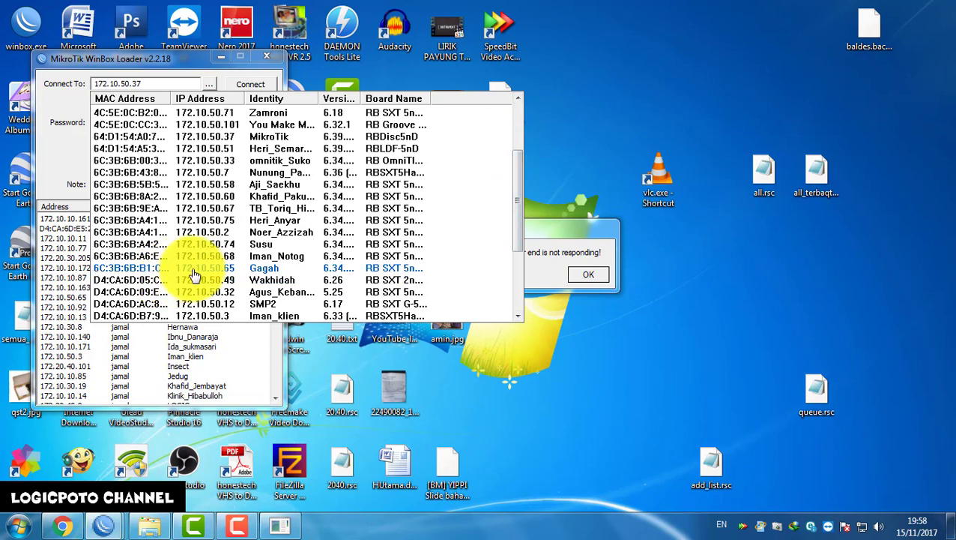
{"action": "left_click", "coordinate": [192, 268]}
{"action": "left_click", "coordinate": [257, 87]}
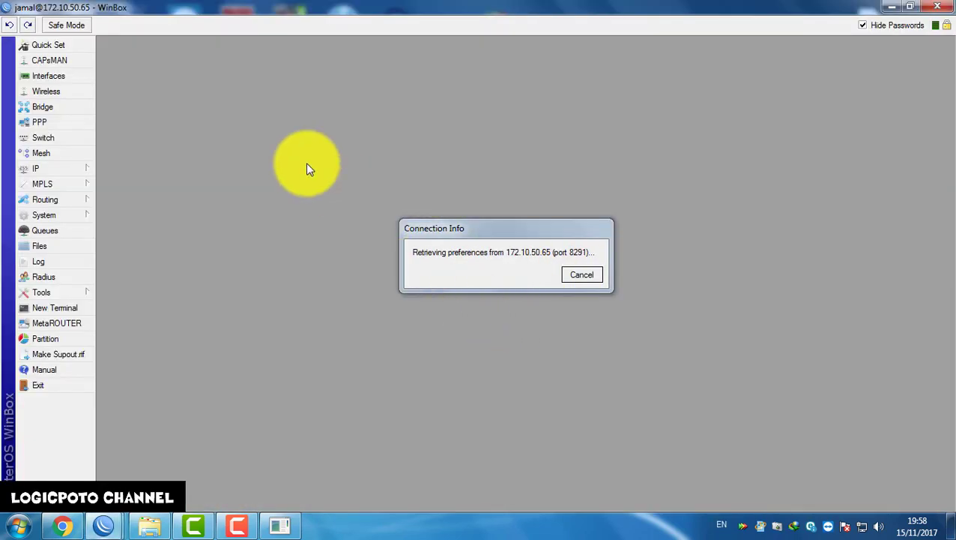
Check Gagah's log and Quick Set status, then open its wlan1 interface settings
{"action": "left_click", "coordinate": [65, 46]}
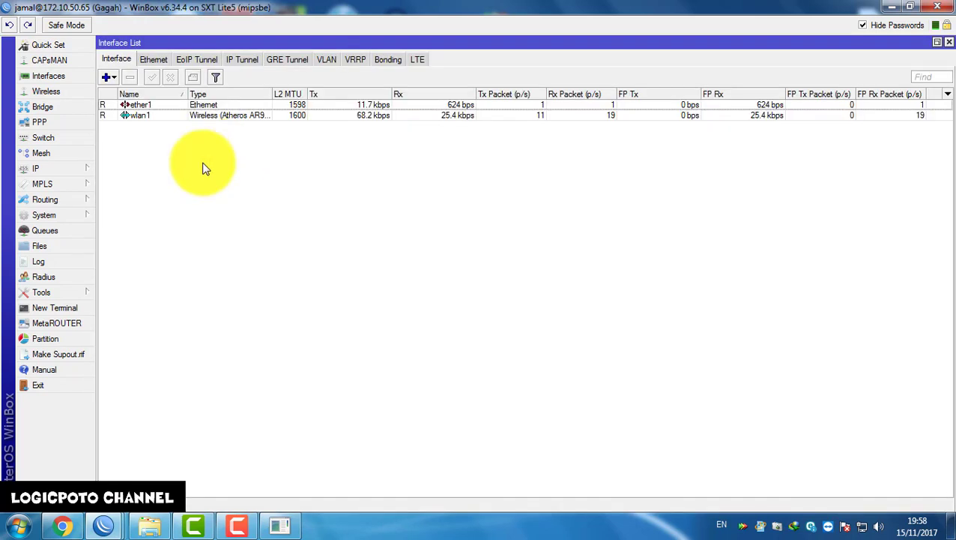
{"action": "left_click", "coordinate": [33, 263]}
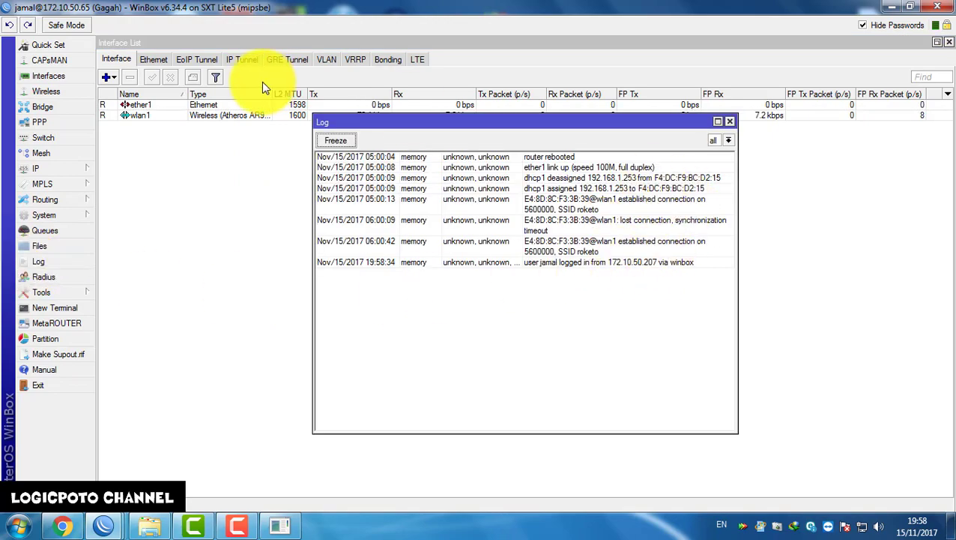
{"action": "left_click", "coordinate": [48, 44]}
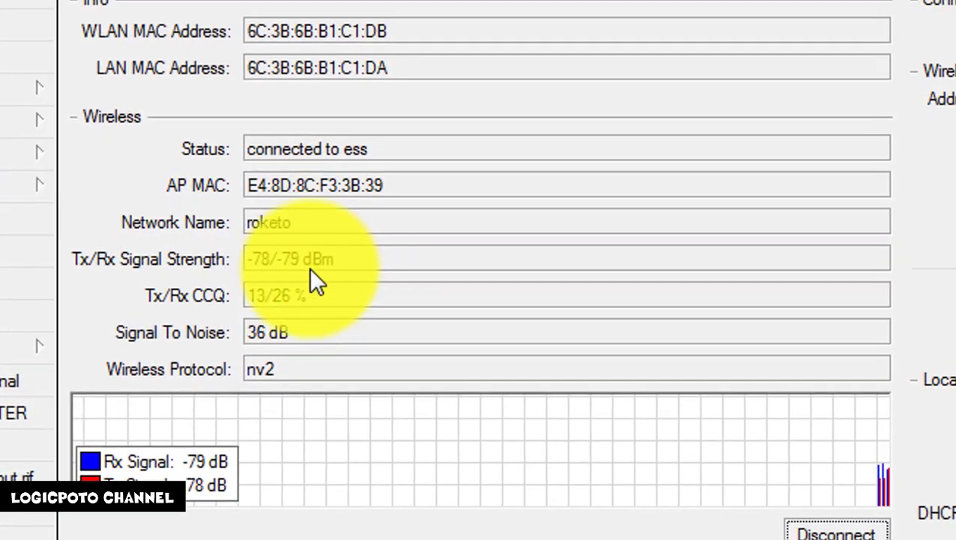
{"action": "left_click", "coordinate": [48, 76]}
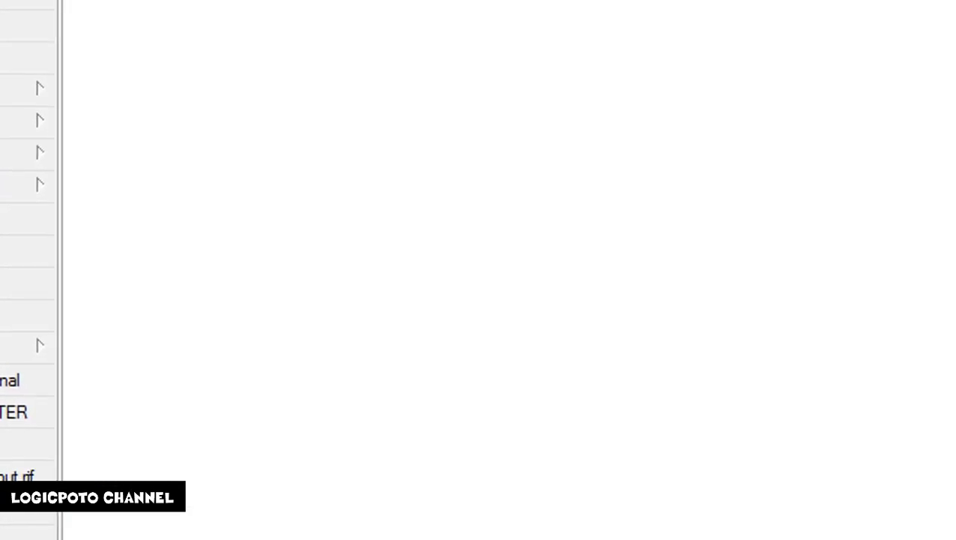
{"action": "double_click", "coordinate": [148, 116]}
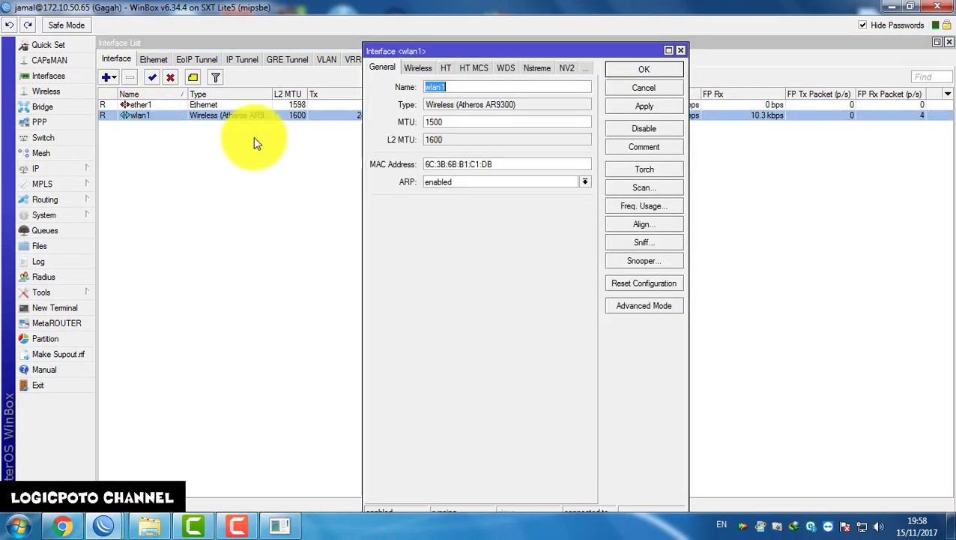
Change Gagah's wlan1 SSID from roketo to vakulautt in the Wireless settings
{"action": "double_click", "coordinate": [456, 52]}
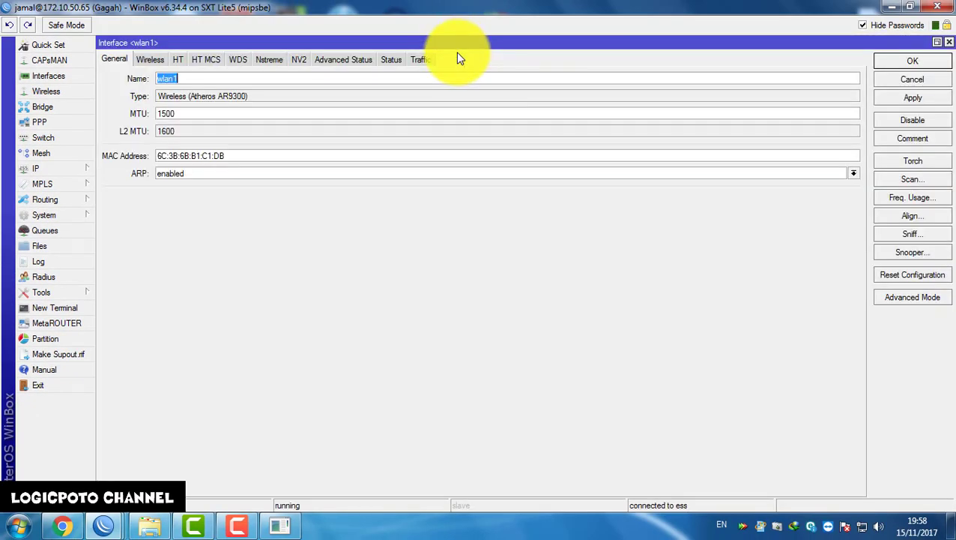
{"action": "left_click", "coordinate": [150, 59]}
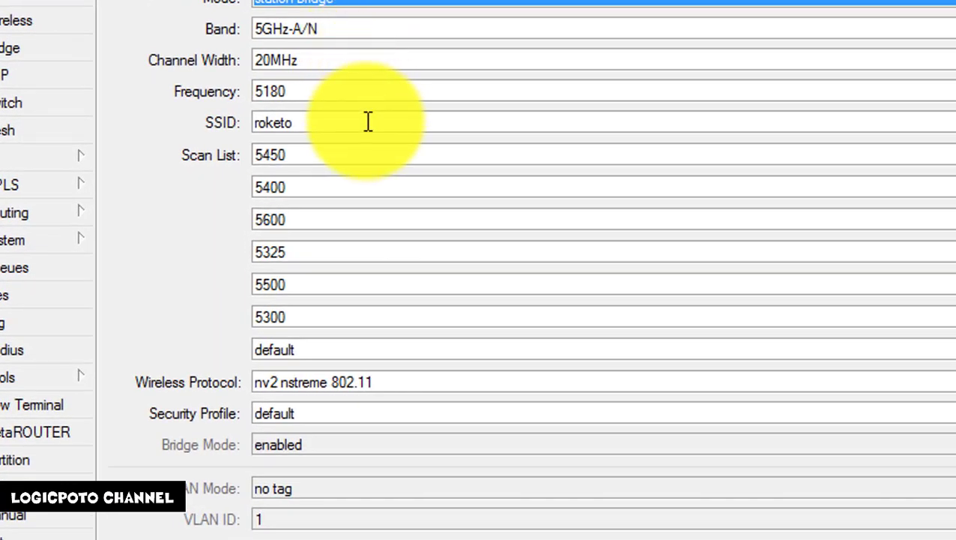
{"action": "left_click_drag", "start_coordinate": [367, 121], "coordinate": [149, 122]}
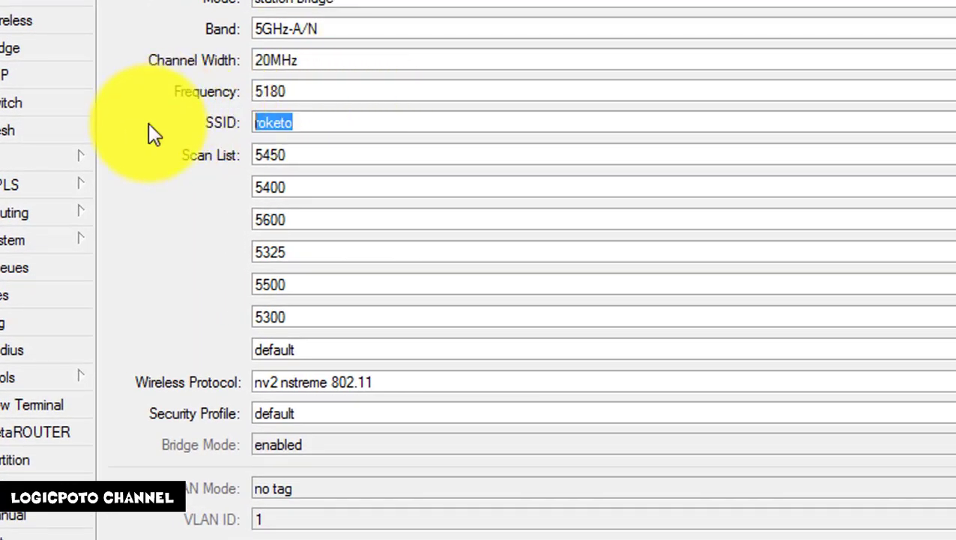
{"action": "type", "text": "vakulautt"}
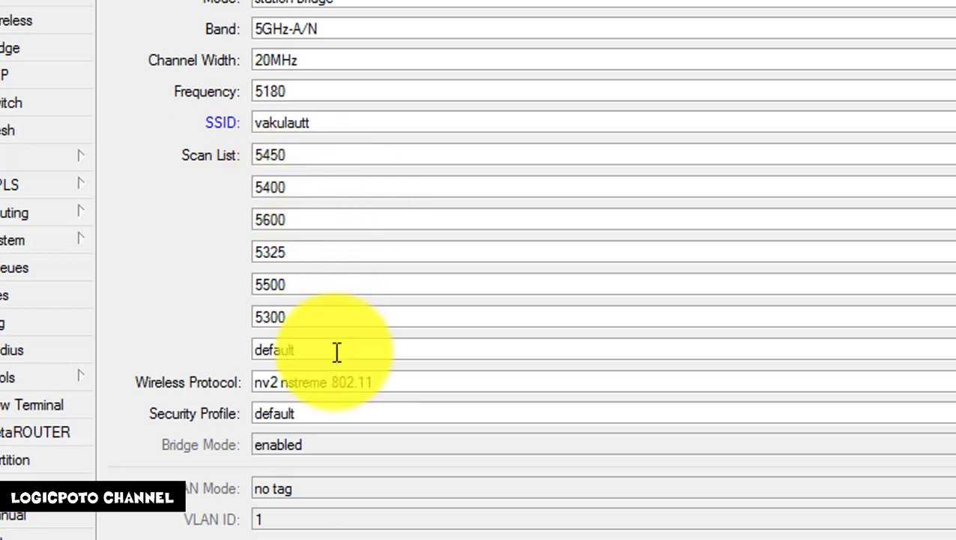
Replace the default scan list entry with 5745, checking the access point's frequency, and apply
{"action": "left_click_drag", "start_coordinate": [341, 352], "coordinate": [45, 338]}
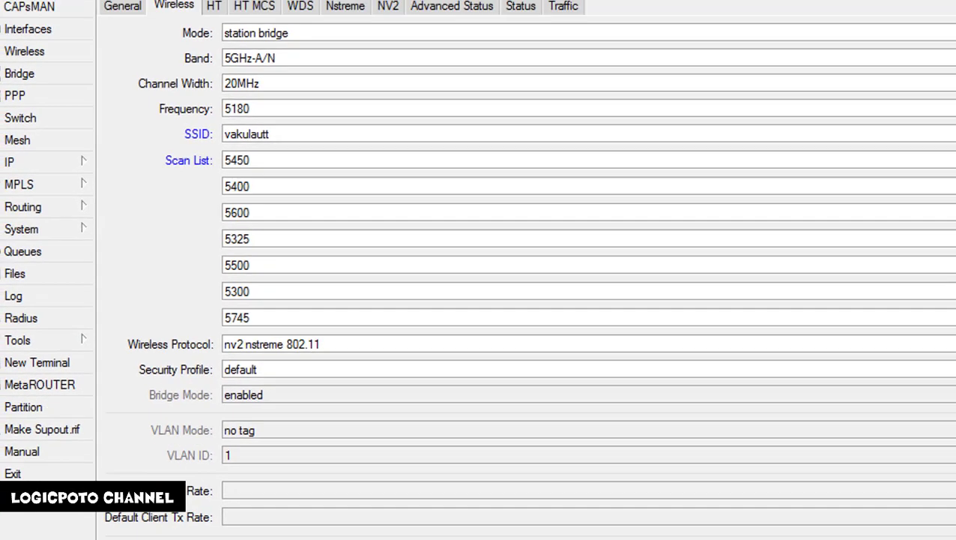
{"action": "mouse_move", "coordinate": [105, 531]}
{"action": "left_click", "coordinate": [239, 457]}
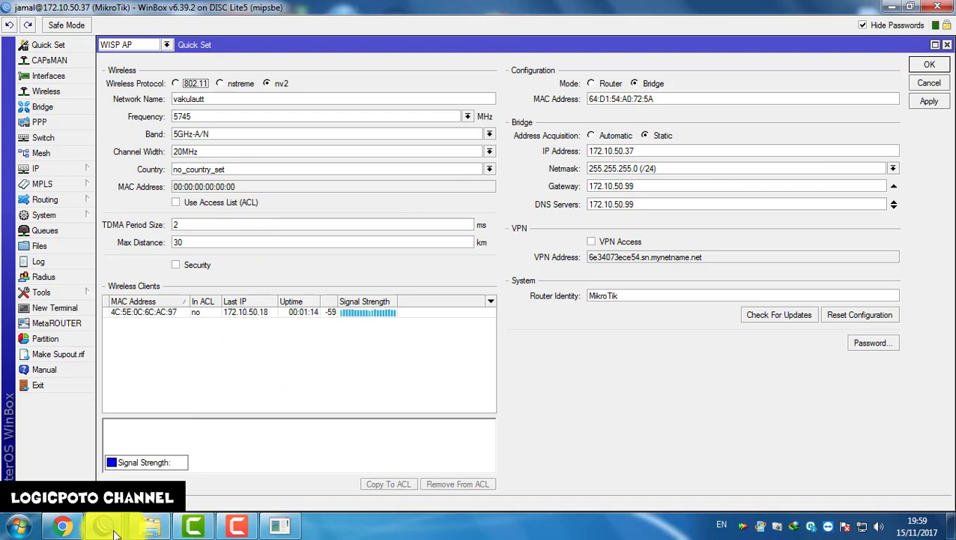
{"action": "mouse_move", "coordinate": [105, 527]}
{"action": "left_click", "coordinate": [428, 449]}
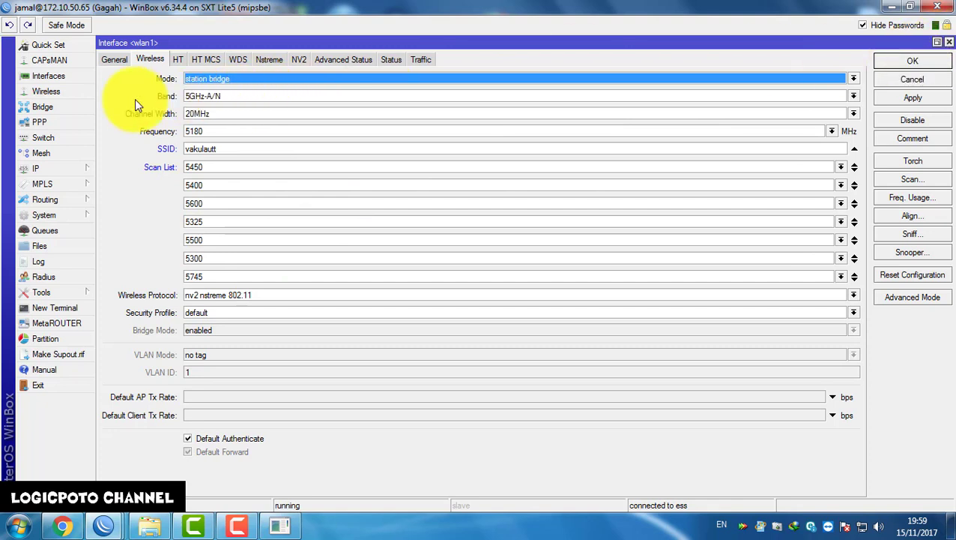
{"action": "left_click", "coordinate": [899, 60]}
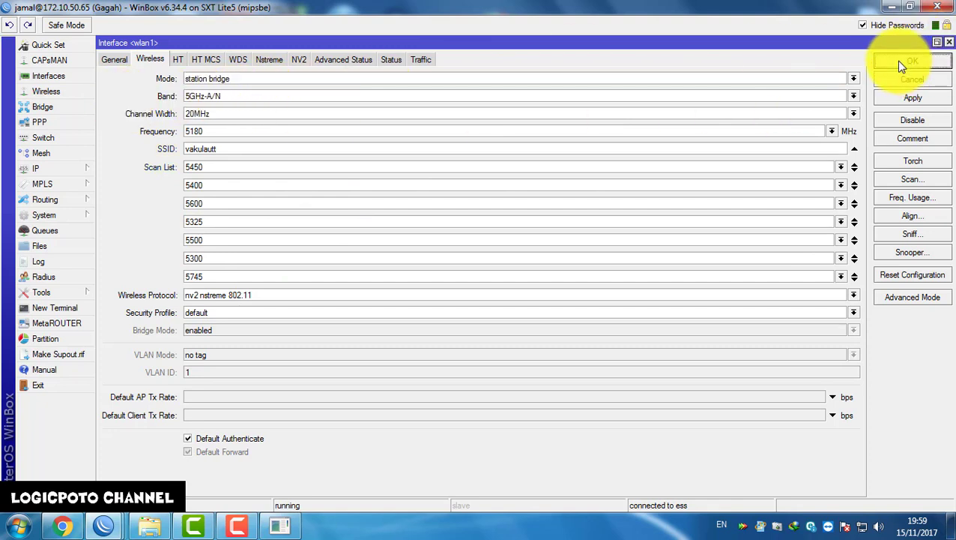
On the 172.10.50.37 access point, inspect the two registered stations, including Gagah
{"action": "left_click", "coordinate": [112, 524]}
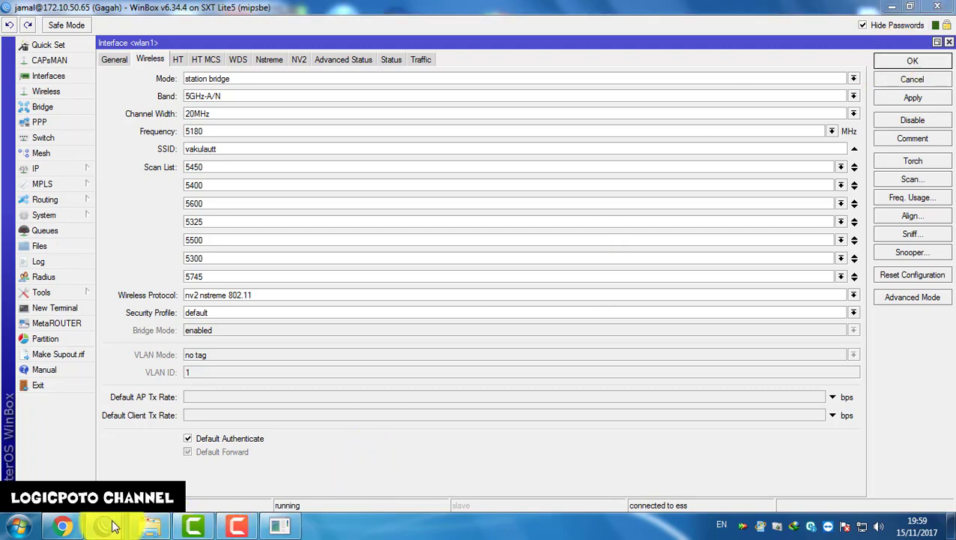
{"action": "left_click", "coordinate": [262, 449]}
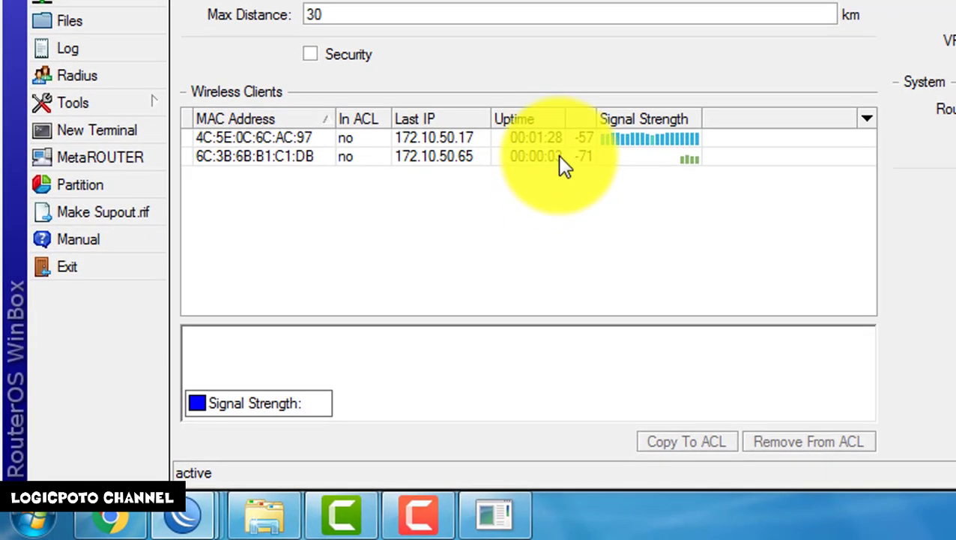
{"action": "left_click", "coordinate": [559, 156]}
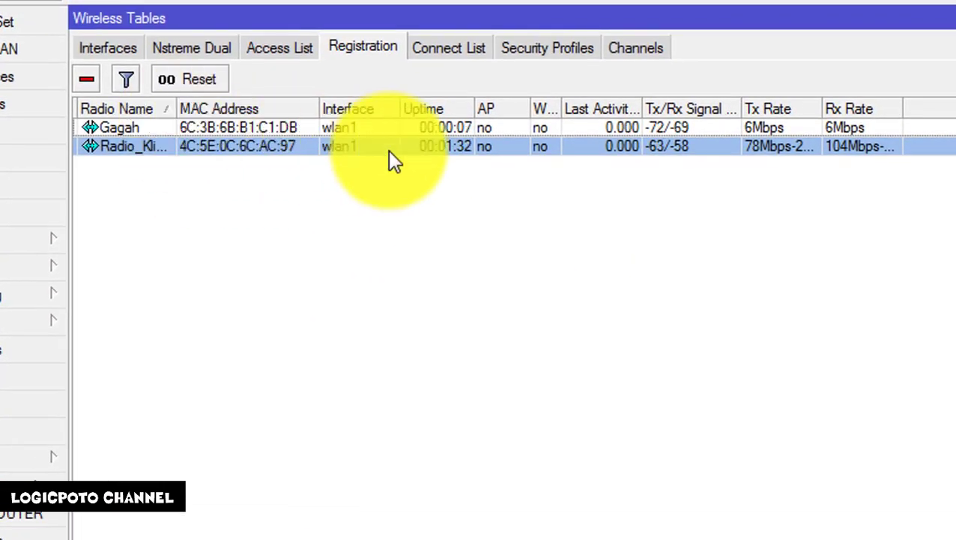
{"action": "left_click", "coordinate": [683, 126]}
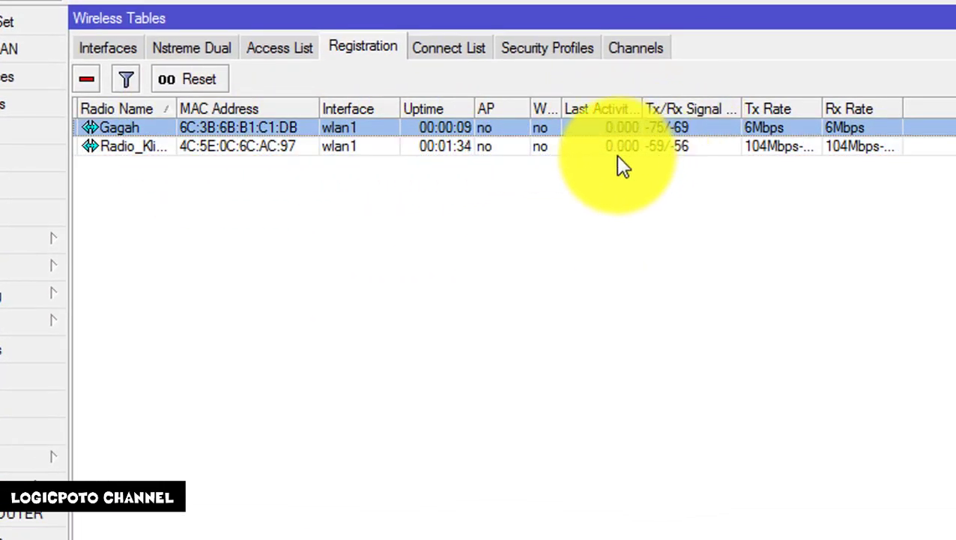
{"action": "left_click", "coordinate": [564, 147]}
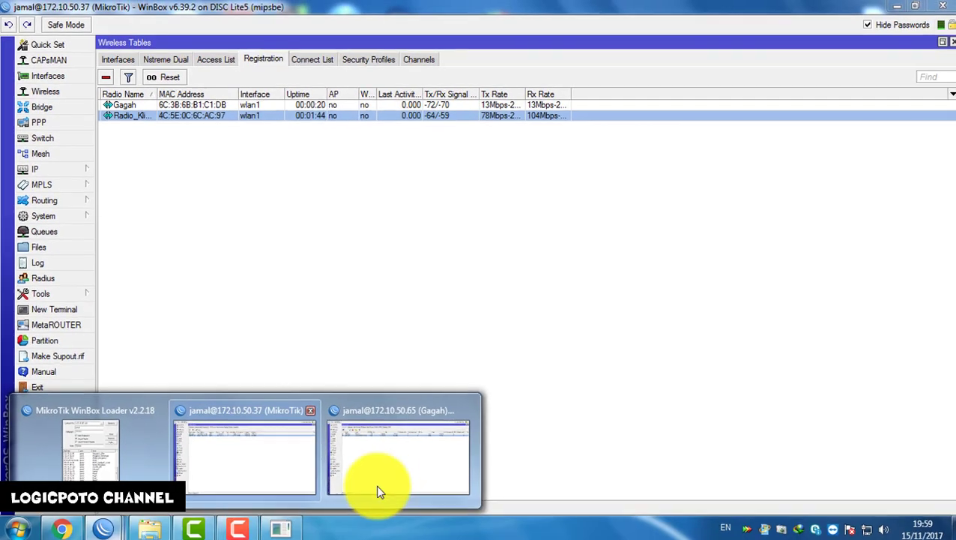
{"action": "left_click", "coordinate": [411, 476]}
{"action": "left_click", "coordinate": [45, 44]}
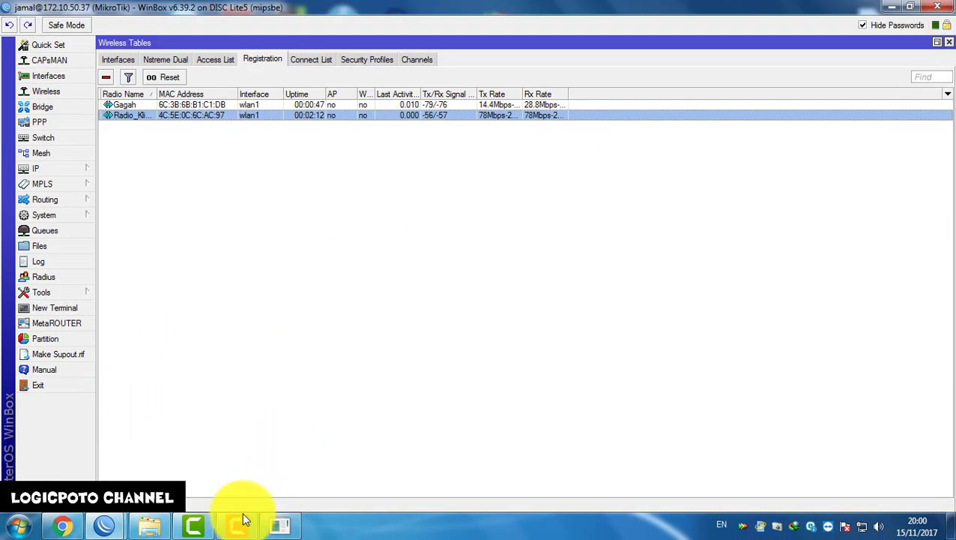
{"action": "left_click", "coordinate": [241, 523]}
{"action": "left_click", "coordinate": [264, 257]}
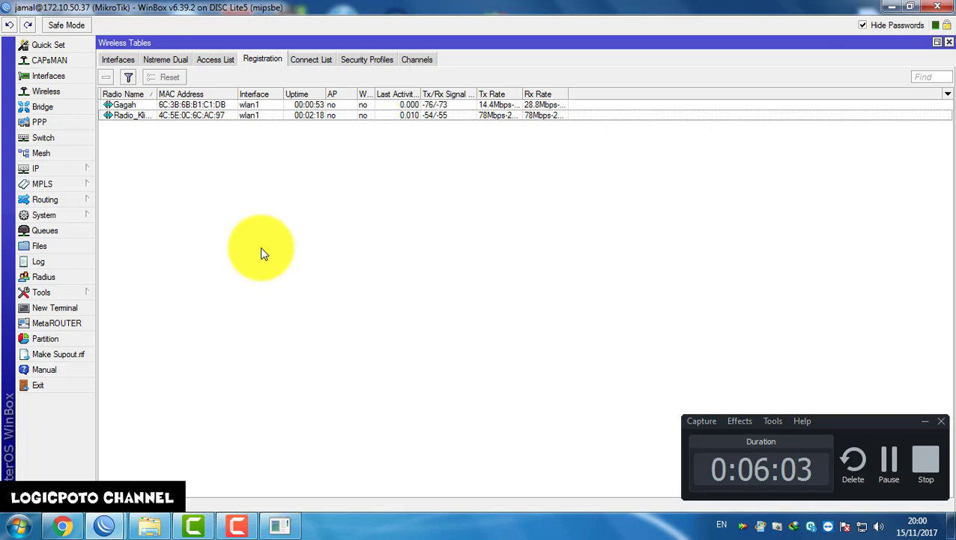
{"action": "left_click", "coordinate": [924, 468]}
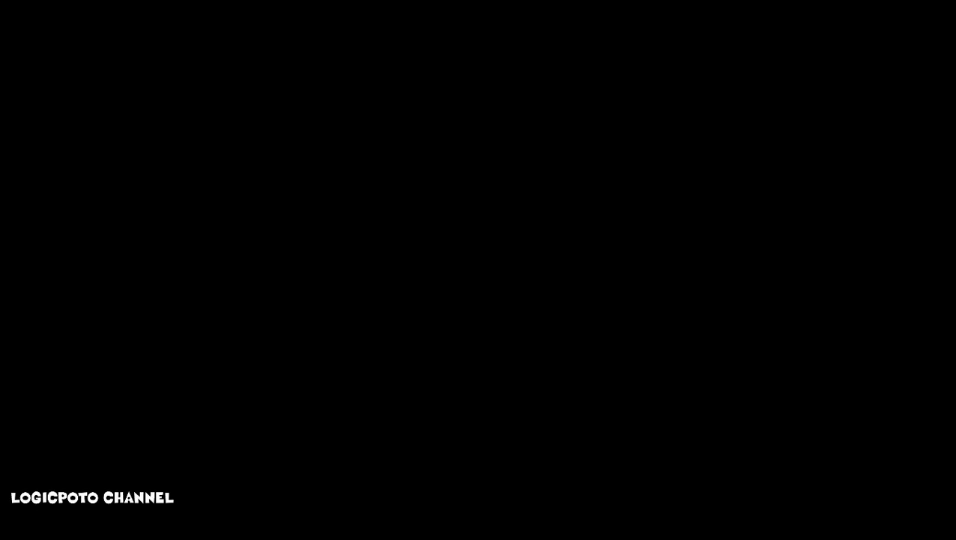